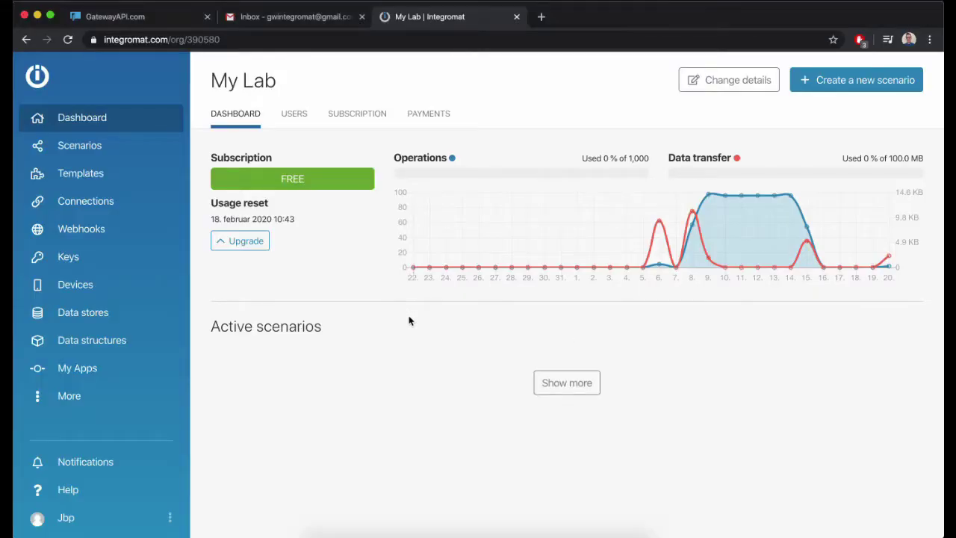
# From the All scenarios list, begin creating a new scenario.
pyautogui.click(107, 146)
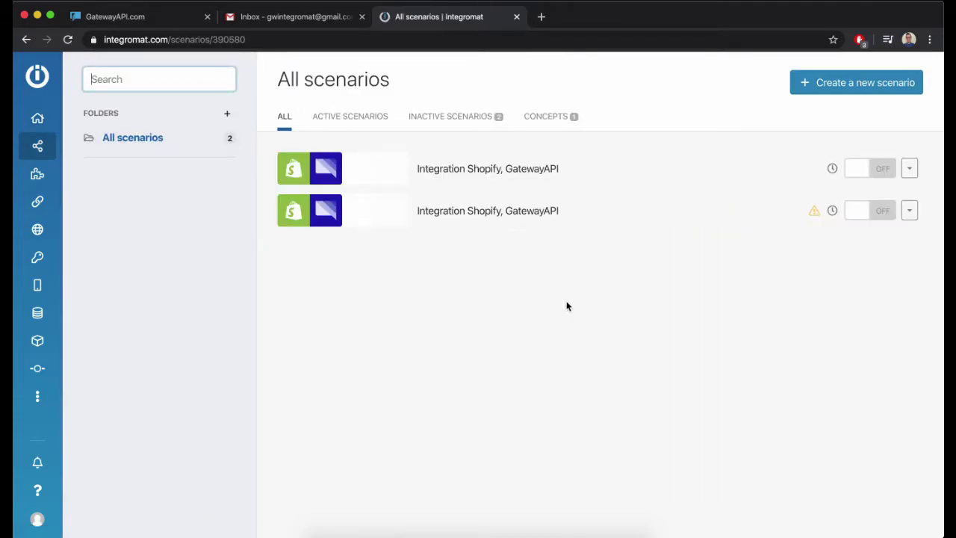
pyautogui.click(836, 87)
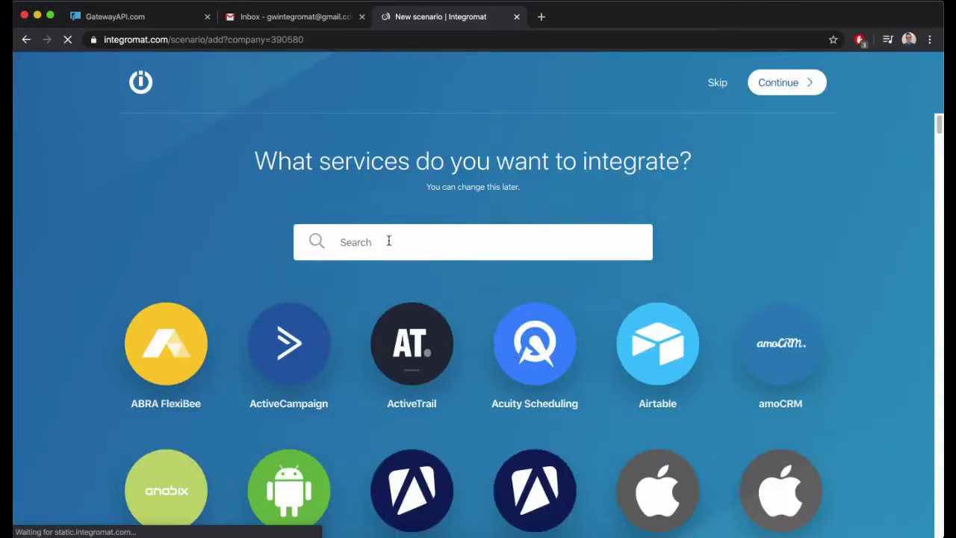
# Search for and select Webhooks ('Mailhoo') and GatewayAPI ('Gatewa') as the services to integrate.
pyautogui.click(388, 241)
pyautogui.write('Mailh')
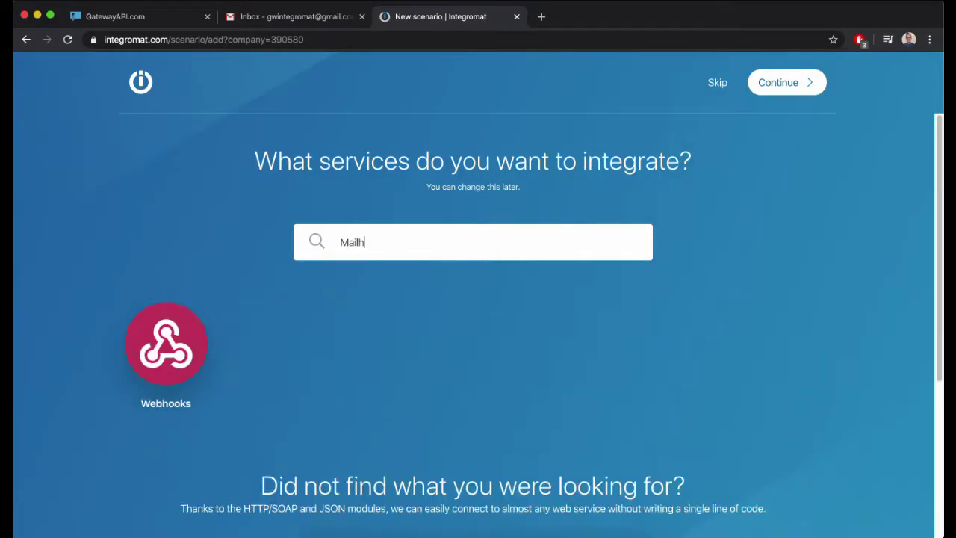
pyautogui.write('ook')
pyautogui.click(168, 345)
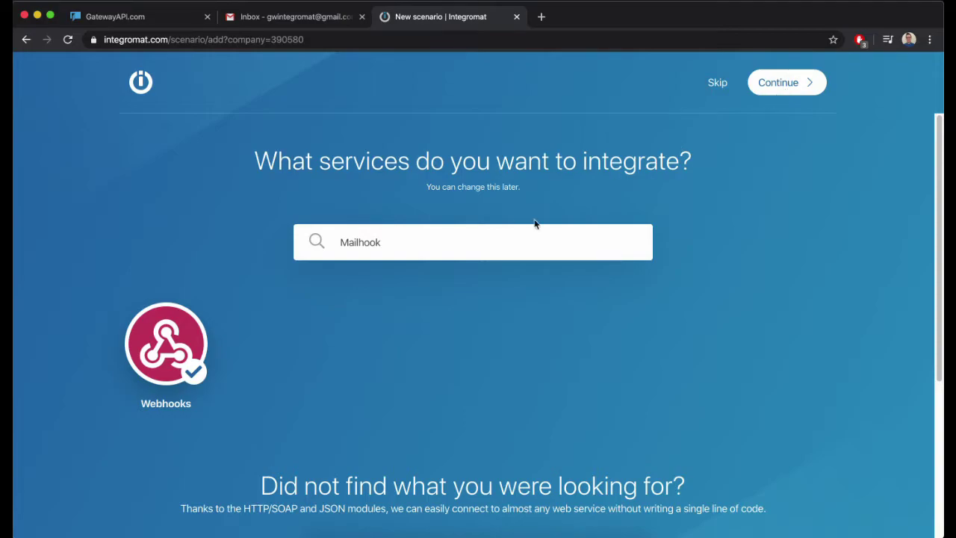
pyautogui.moveTo(386, 243); pyautogui.dragTo(324, 238)
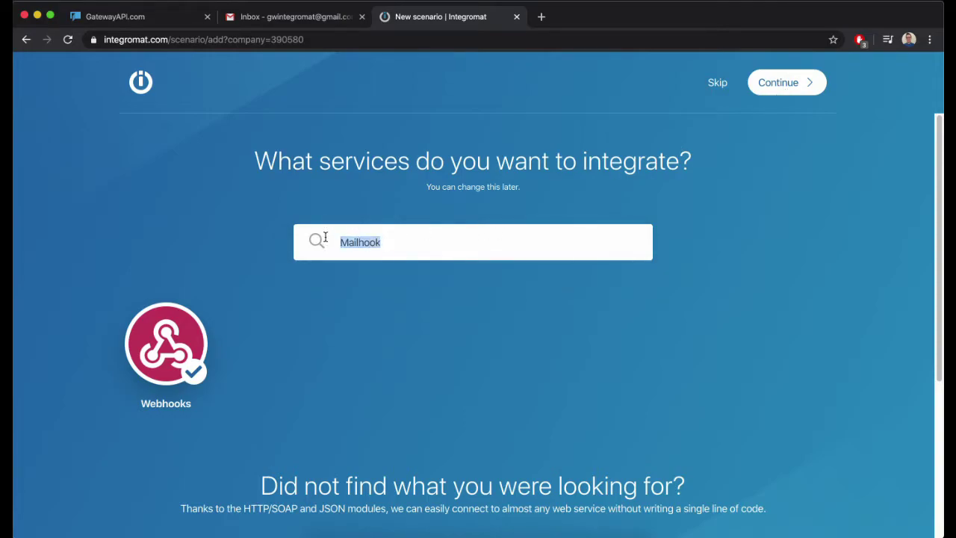
pyautogui.write('Gate')
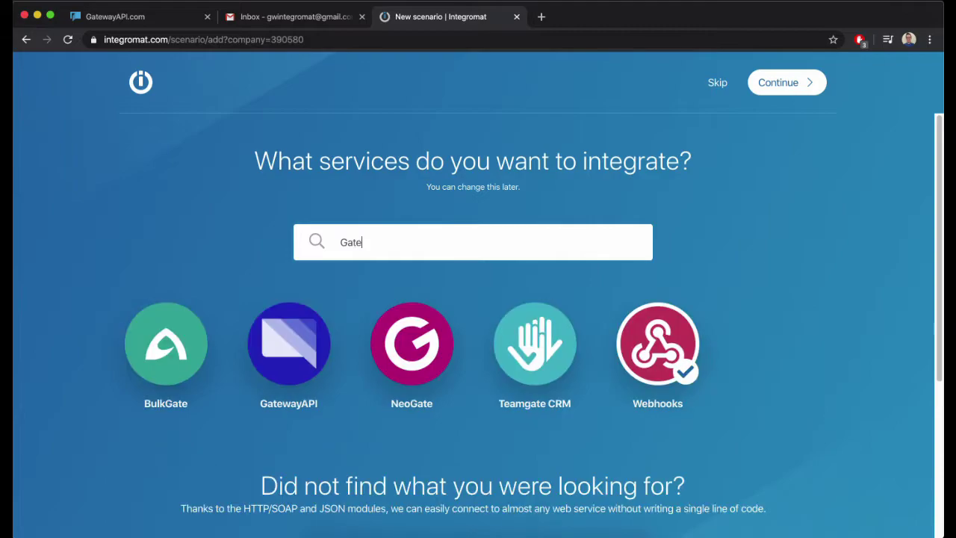
pyautogui.write('wa')
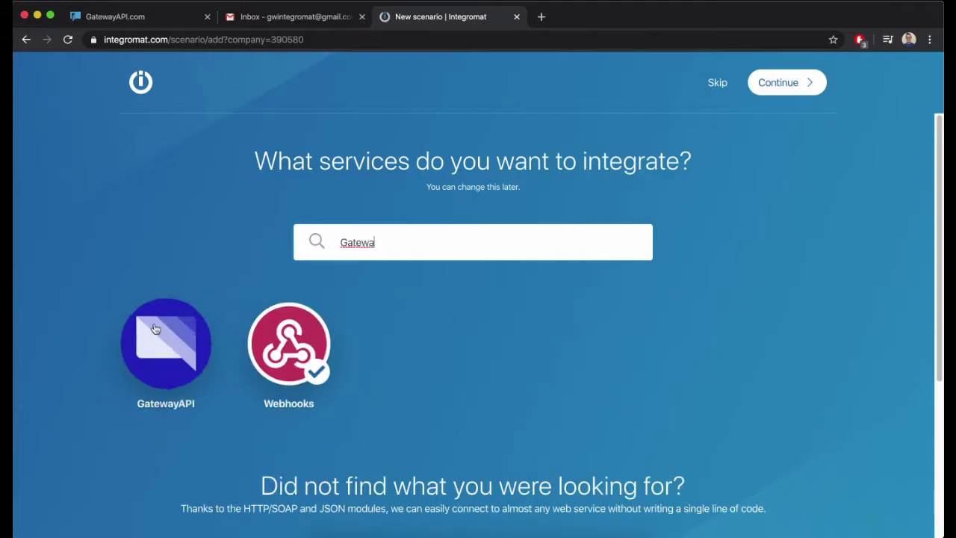
pyautogui.click(159, 359)
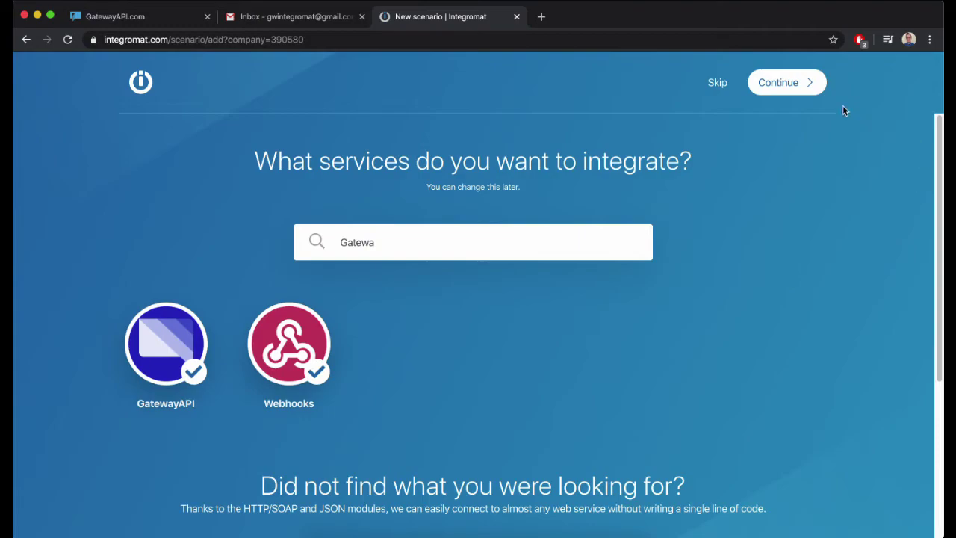
# In the new scenario editor, add a Webhooks Custom mailhook trigger module.
pyautogui.click(781, 83)
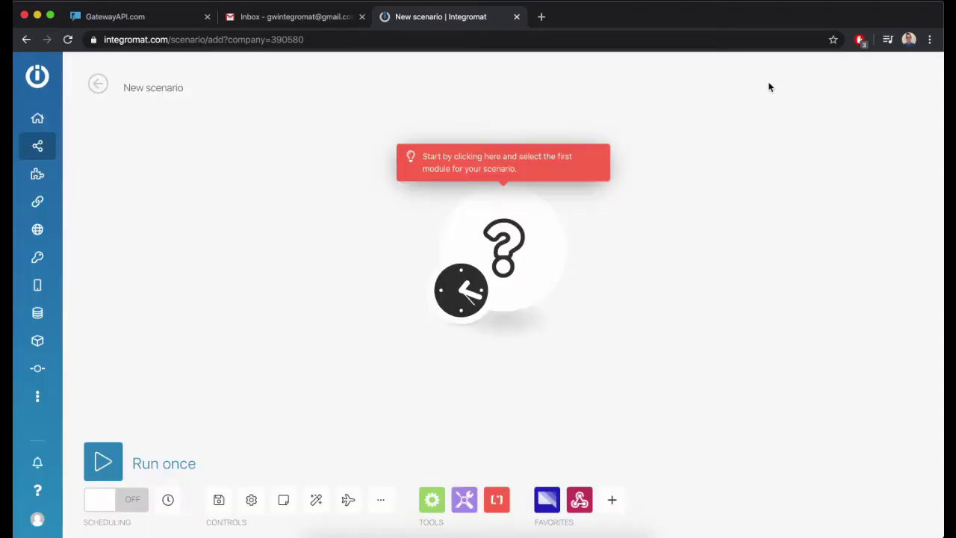
pyautogui.click(508, 241)
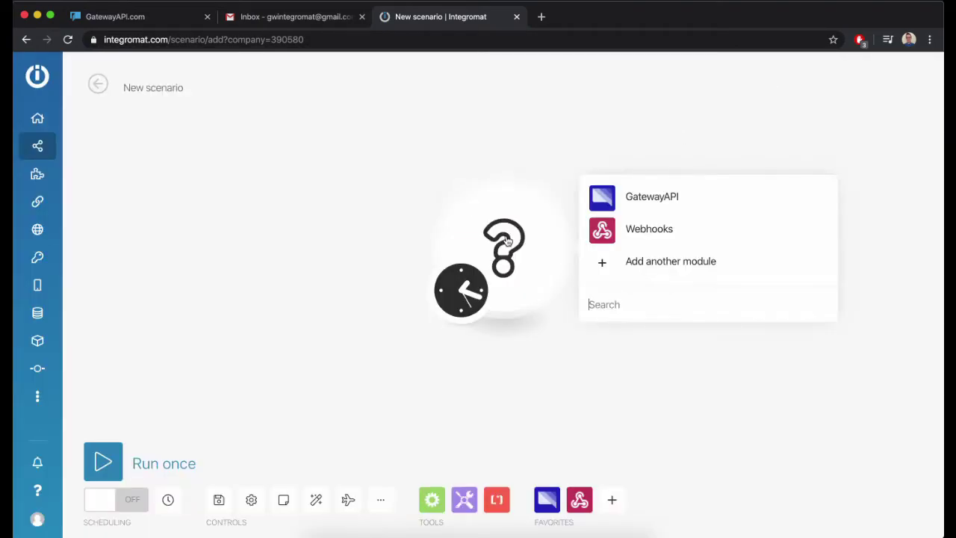
pyautogui.click(610, 231)
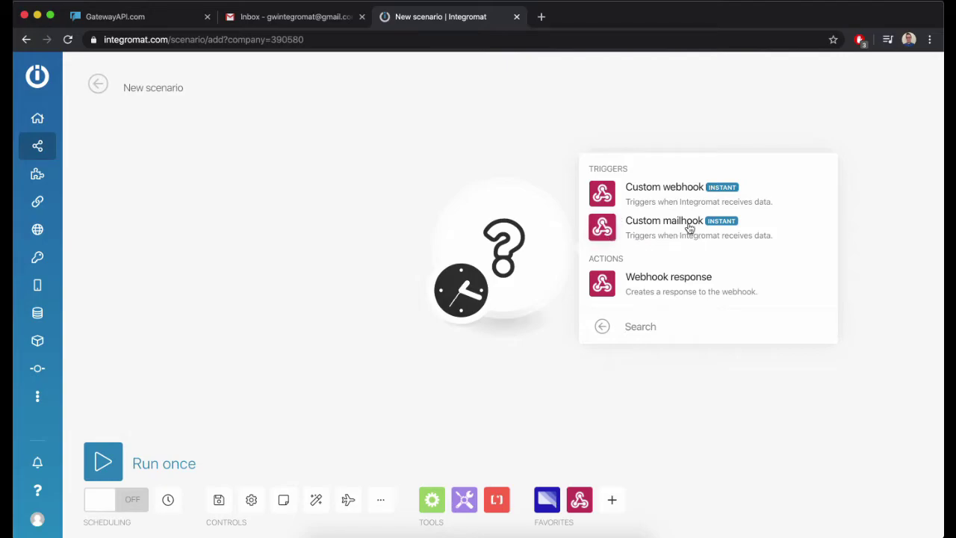
pyautogui.click(663, 226)
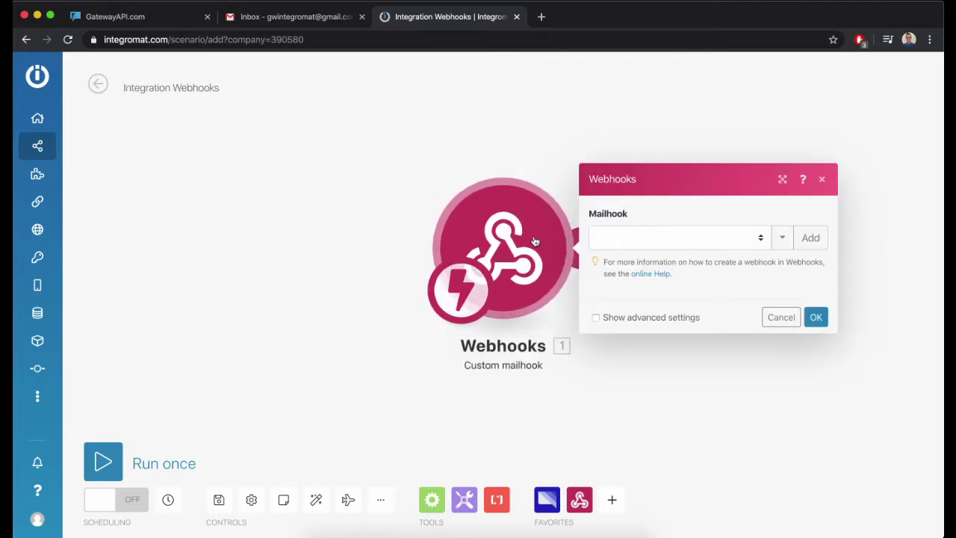
pyautogui.moveTo(535, 241); pyautogui.dragTo(243, 236)
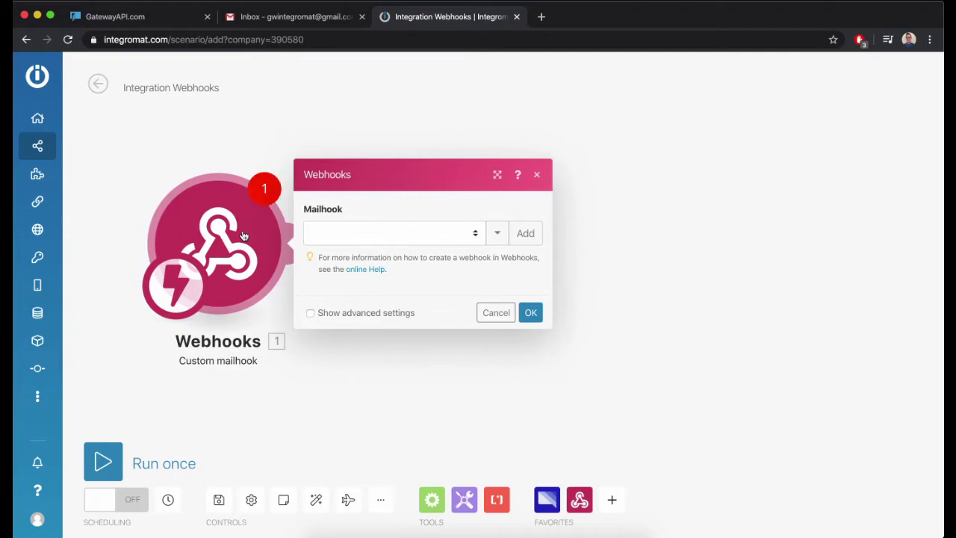
# Create a new mailhook named 'Mailhook Test' and confirm the trigger settings.
pyautogui.click(524, 233)
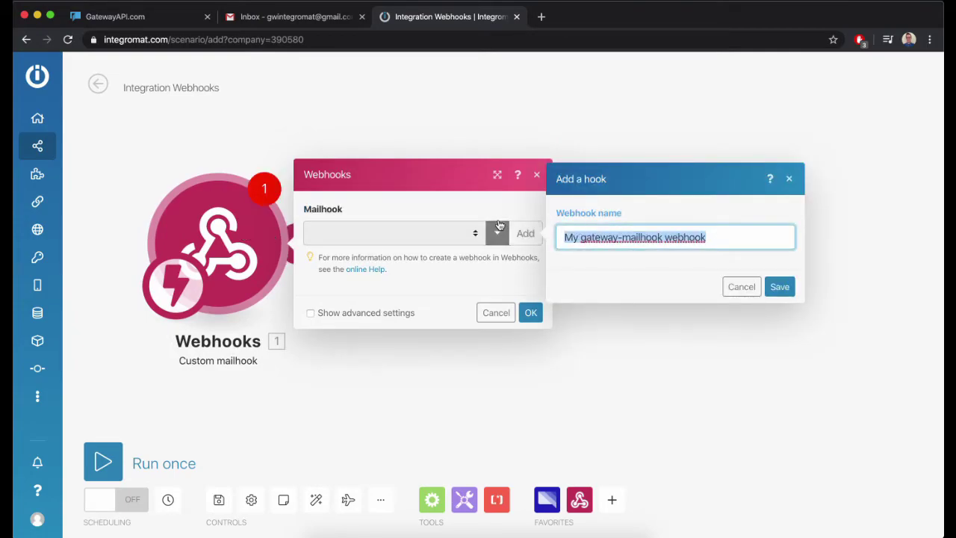
pyautogui.write('Mailhook Test')
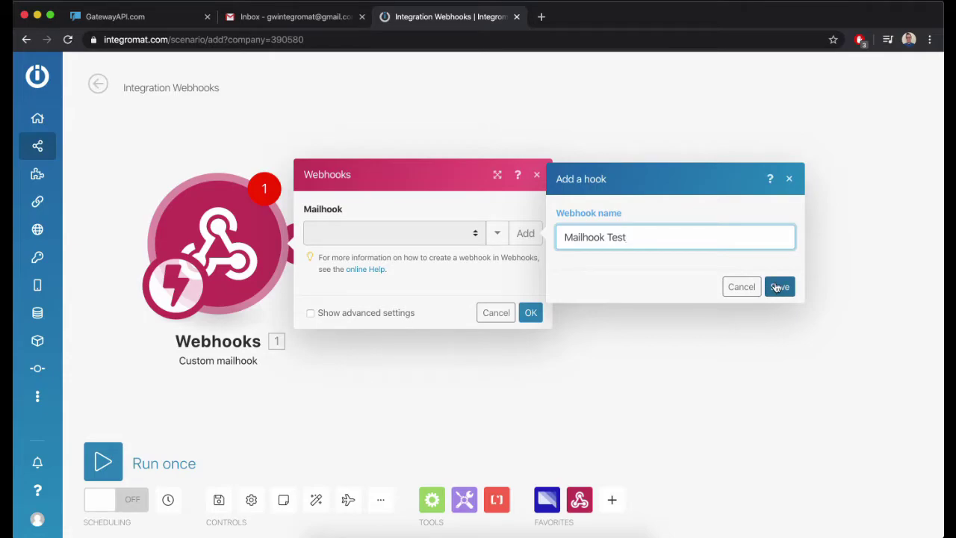
pyautogui.click(778, 287)
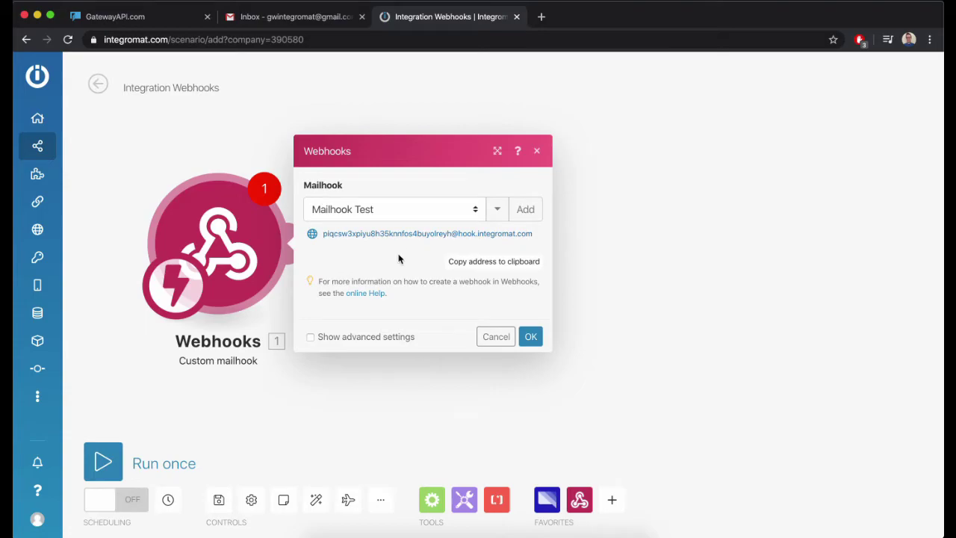
pyautogui.click(530, 336)
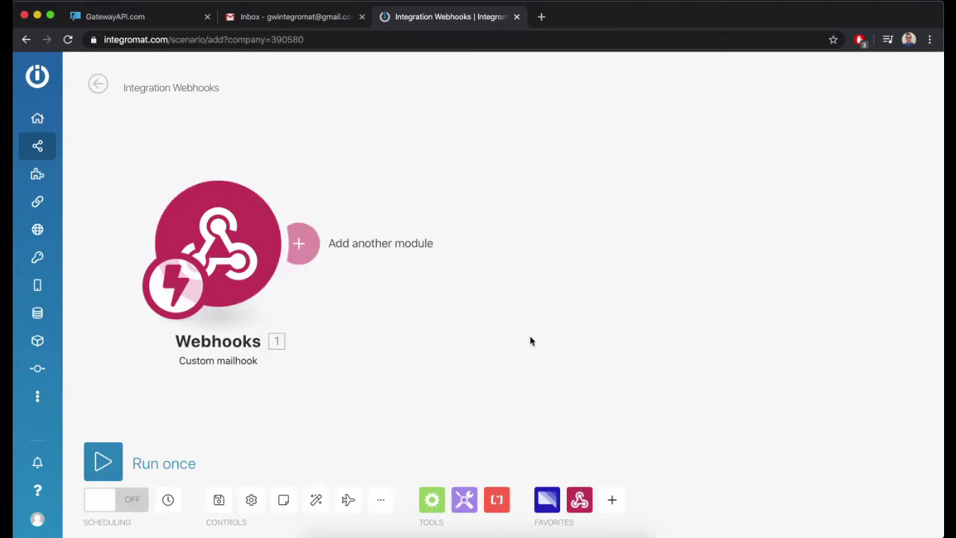
# Add a GatewayAPI Send an SMS message module beside the Webhooks trigger.
pyautogui.click(544, 500)
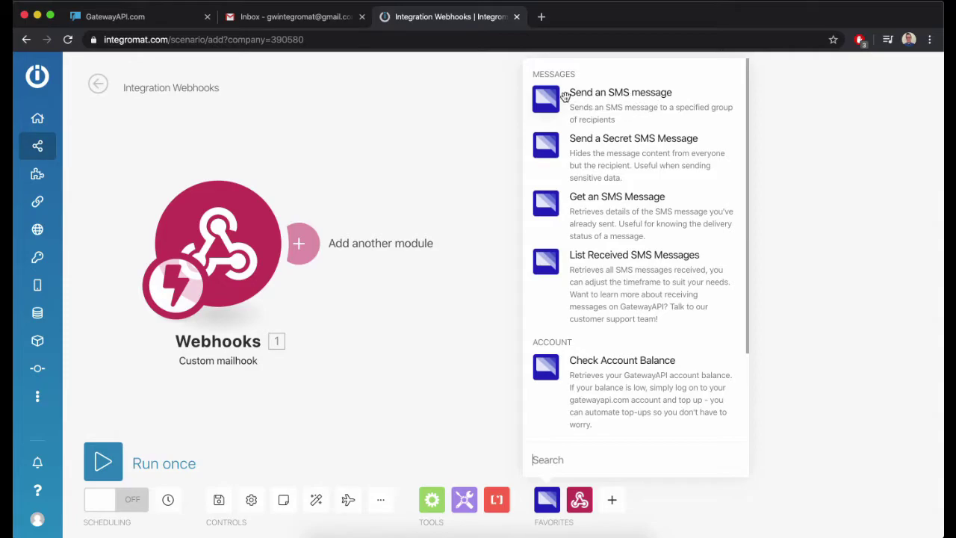
pyautogui.click(619, 93)
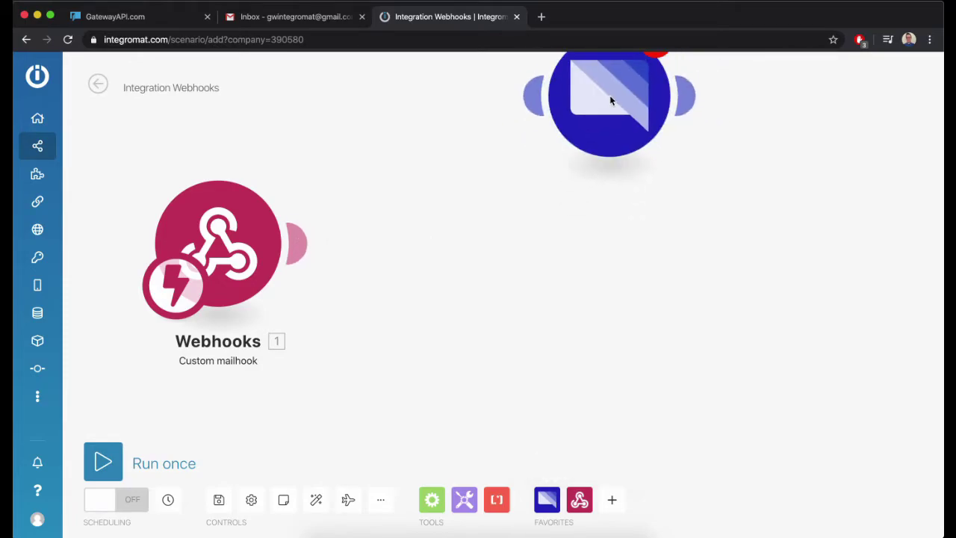
pyautogui.moveTo(602, 106); pyautogui.dragTo(510, 257)
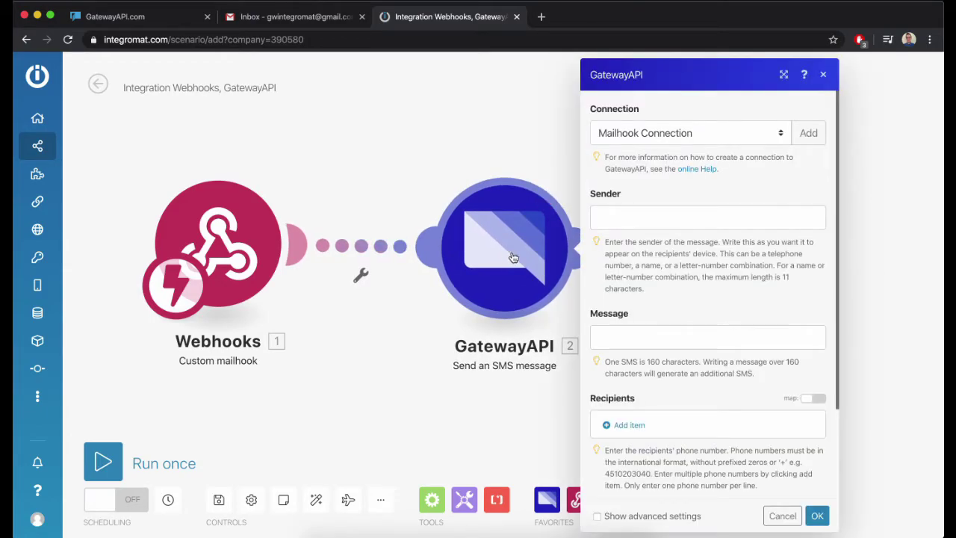
# Start a new GatewayAPI connection named 'GatewayAPI Mailhook' and move to its API Token field.
pyautogui.click(670, 139)
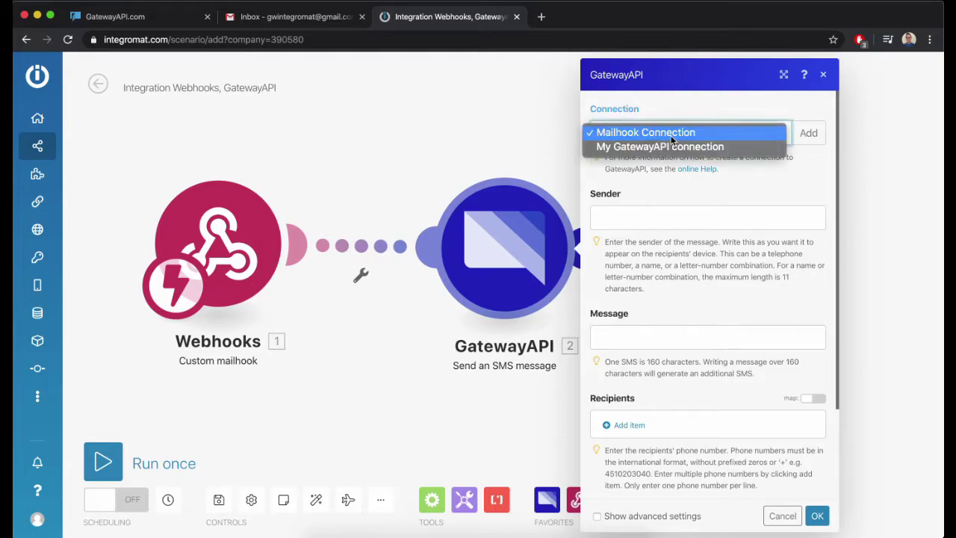
pyautogui.click(772, 136)
pyautogui.click(806, 136)
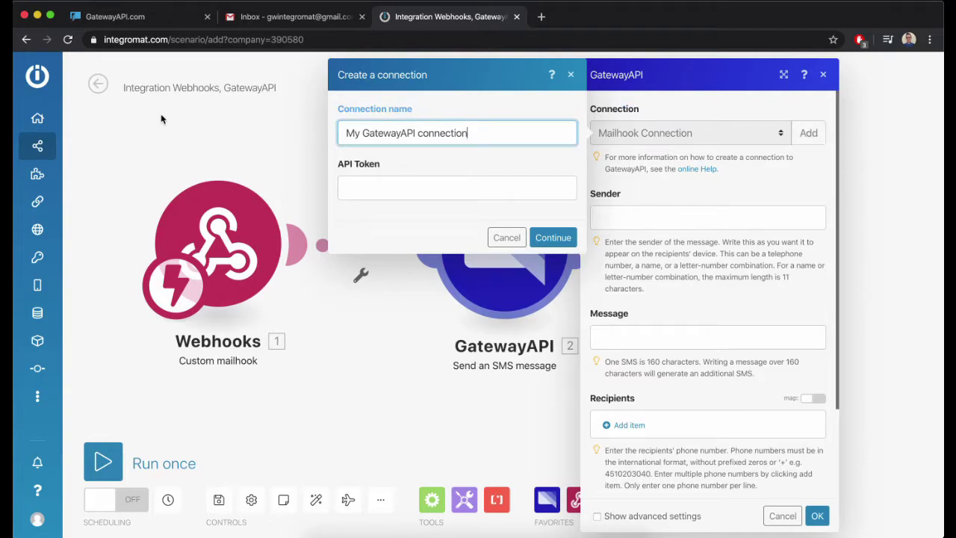
pyautogui.moveTo(480, 136); pyautogui.dragTo(331, 132)
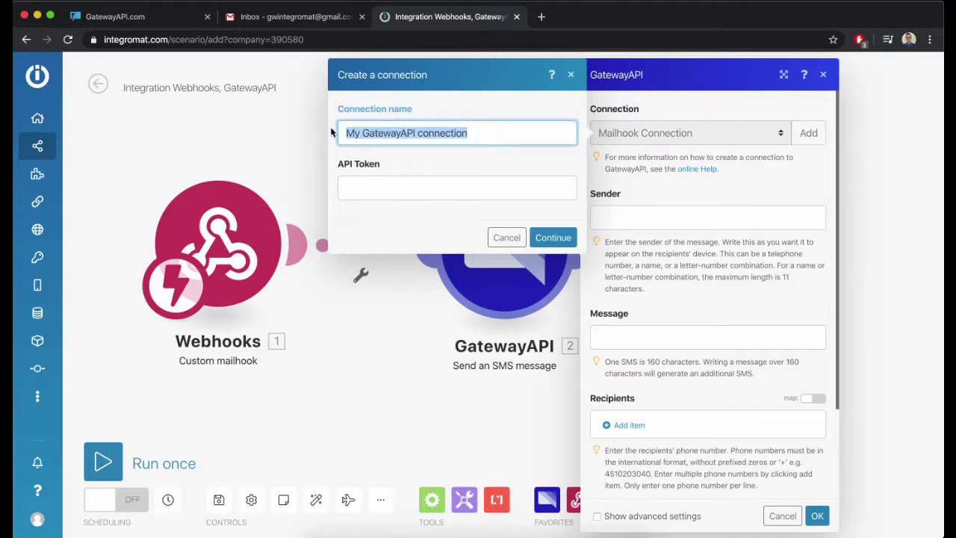
pyautogui.write('Ga')
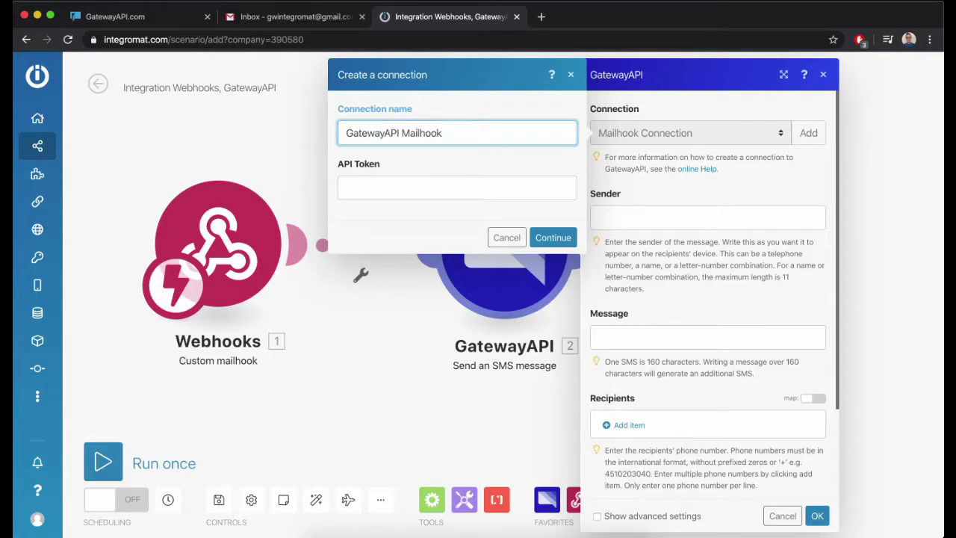
pyautogui.click(389, 190)
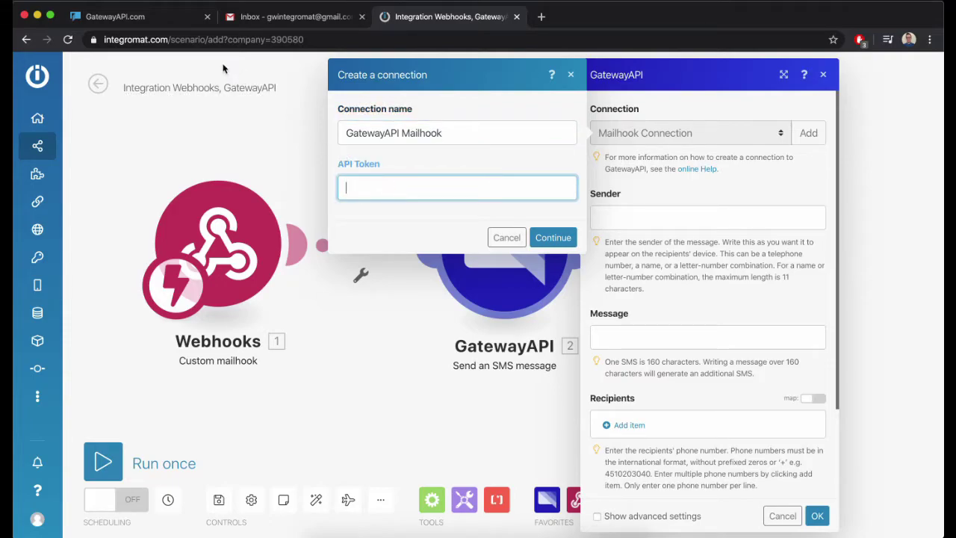
# On GatewayAPI.com, reveal and copy the API token from API > API Keys.
pyautogui.click(147, 19)
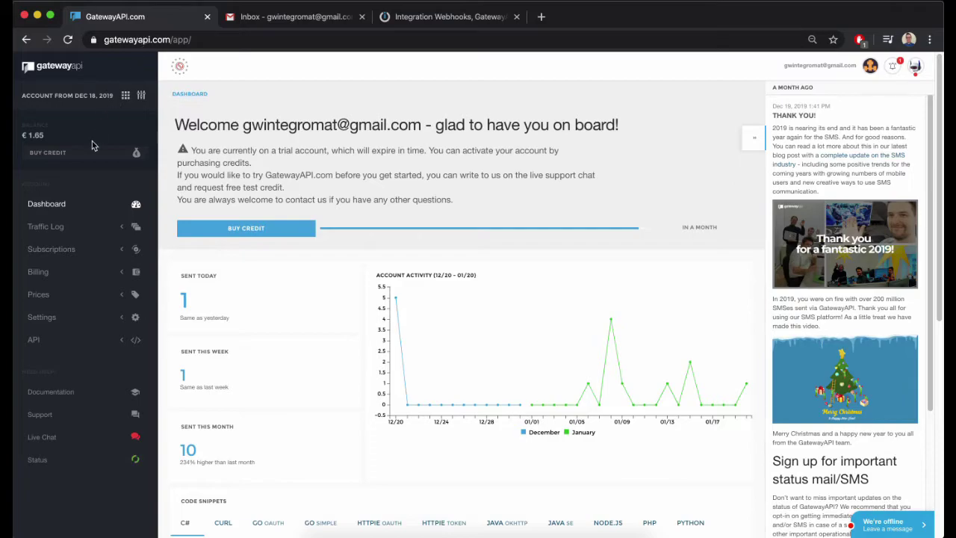
pyautogui.click(61, 343)
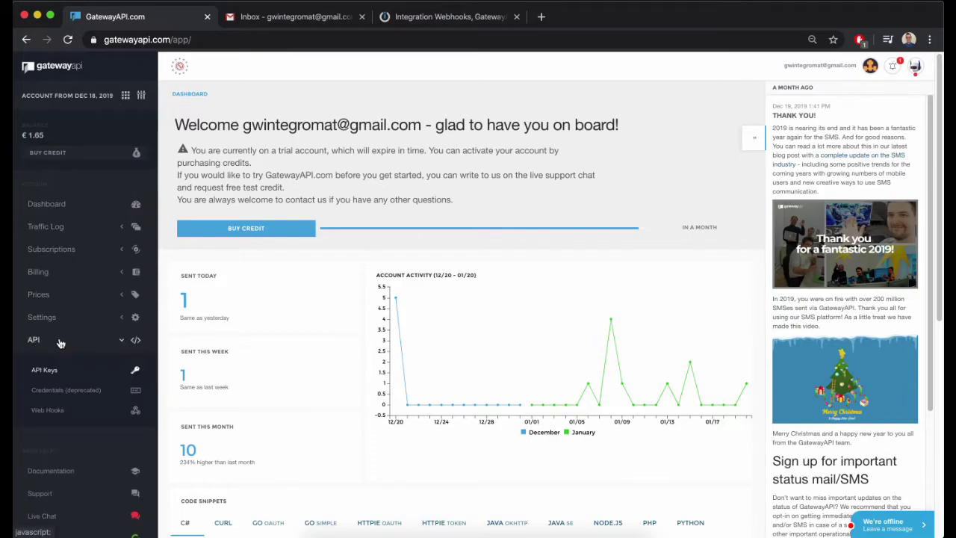
pyautogui.click(56, 374)
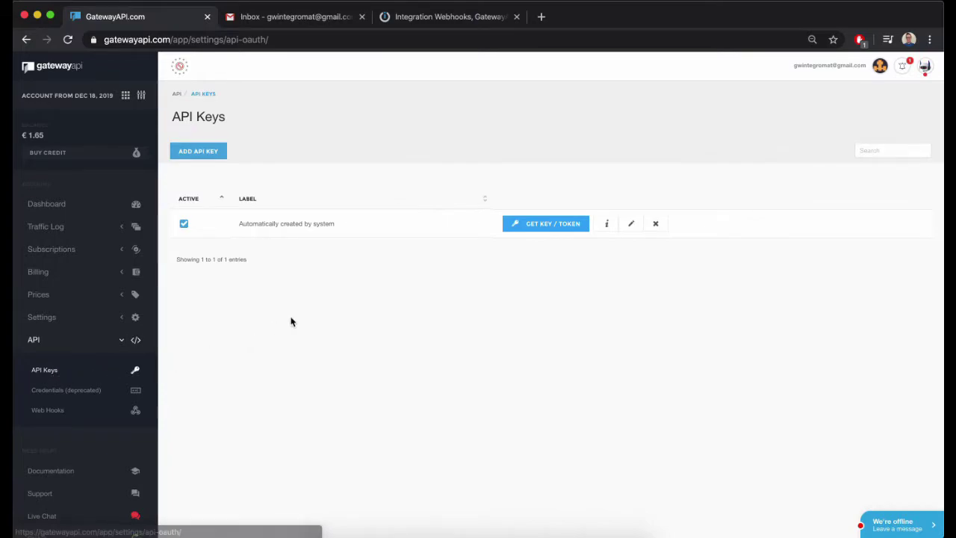
pyautogui.click(528, 224)
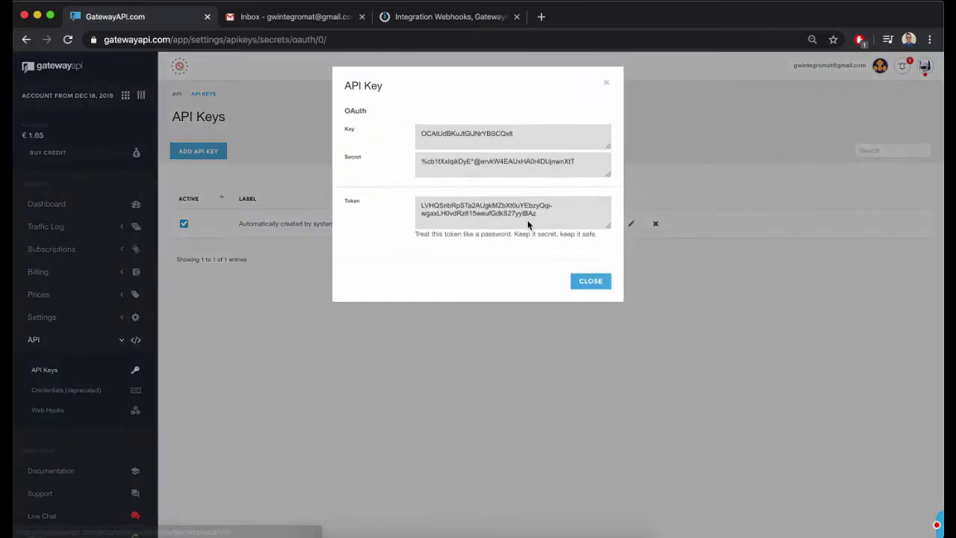
pyautogui.tripleClick(533, 215)
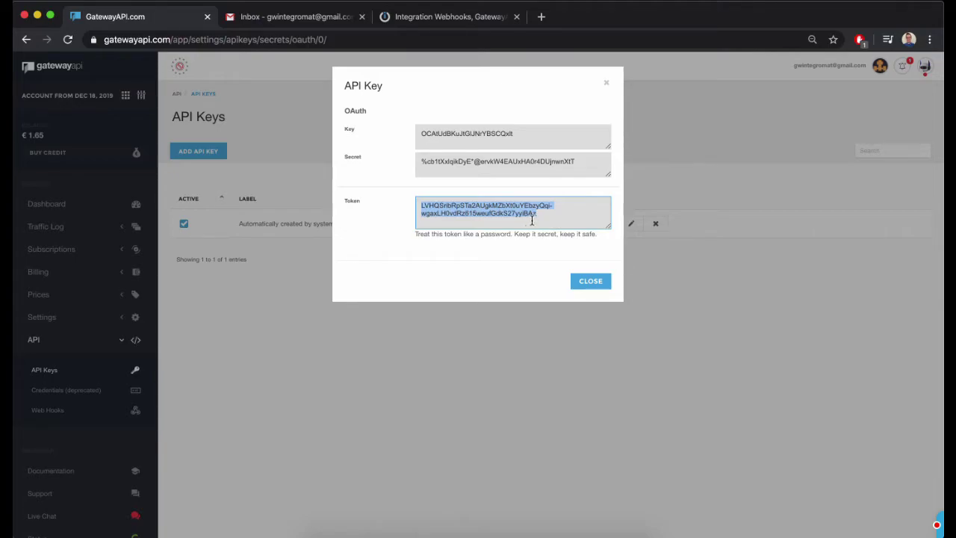
pyautogui.click(590, 282)
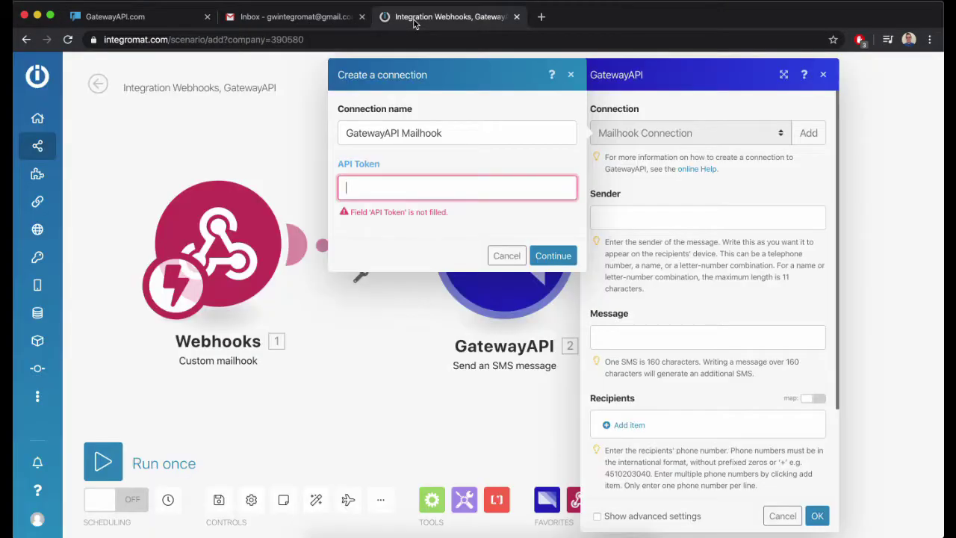
# Paste the API token to create the GatewayAPI Mailhook connection and keep it selected.
pyautogui.click(415, 24)
pyautogui.press('super+v')
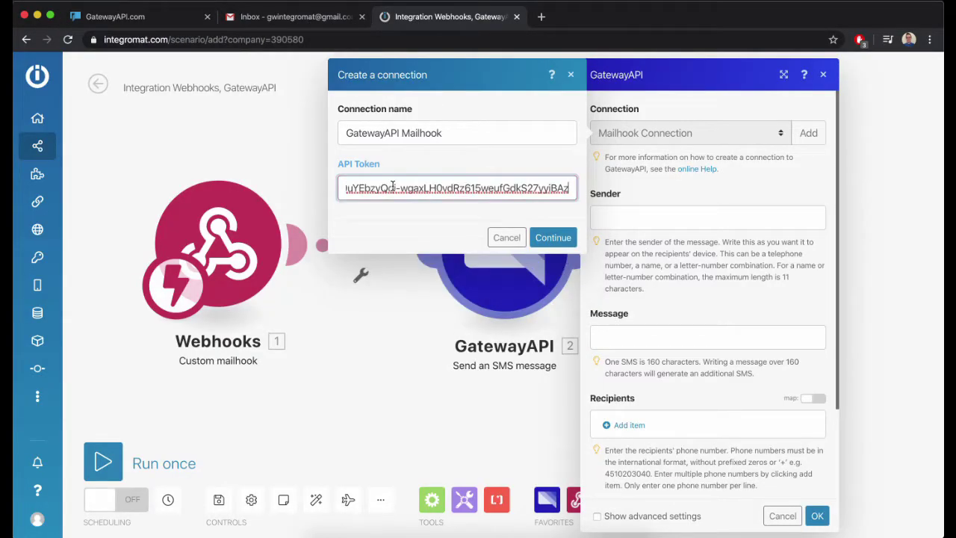
pyautogui.click(553, 237)
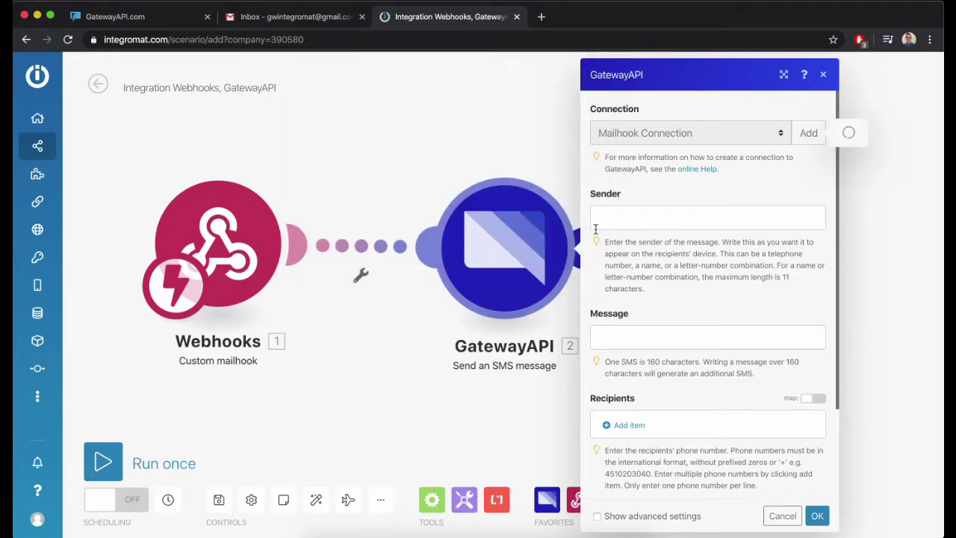
pyautogui.click(637, 134)
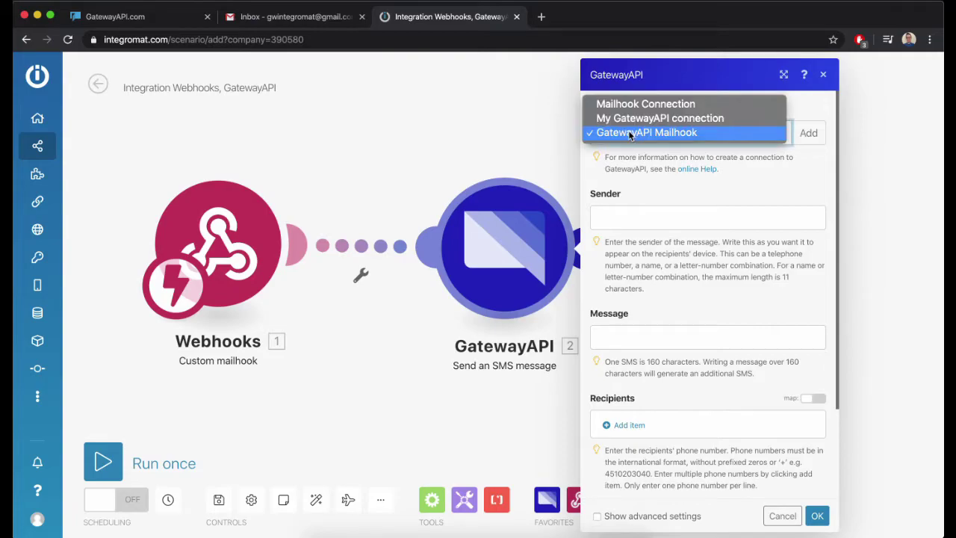
pyautogui.click(629, 134)
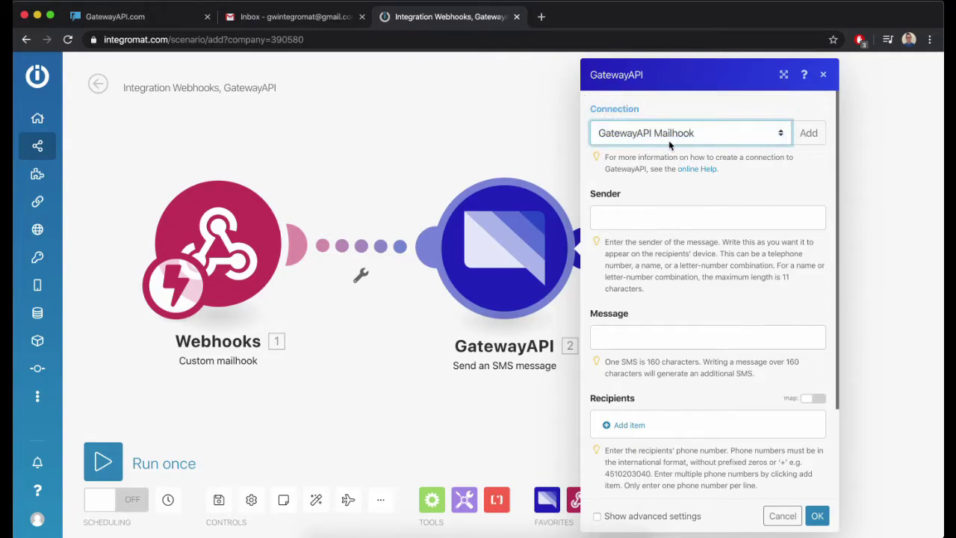
pyautogui.click(656, 220)
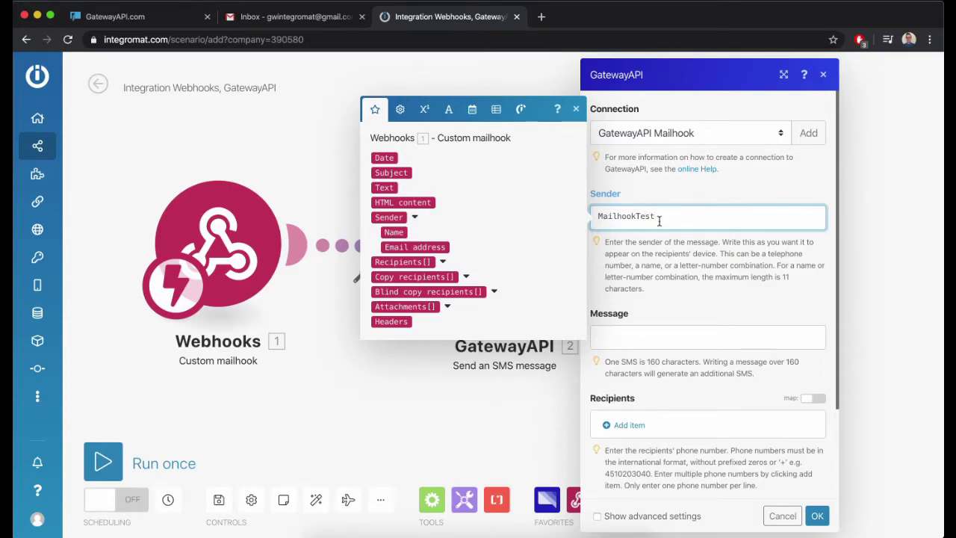
# Shorten the SMS Sender to 'MailhookT'.
pyautogui.moveTo(654, 217)
pyautogui.mouseDown()
pyautogui.moveTo(625, 217)
pyautogui.moveTo(636, 218)
pyautogui.mouseUp()
pyautogui.press('BackSpace')
pyautogui.click(670, 312)
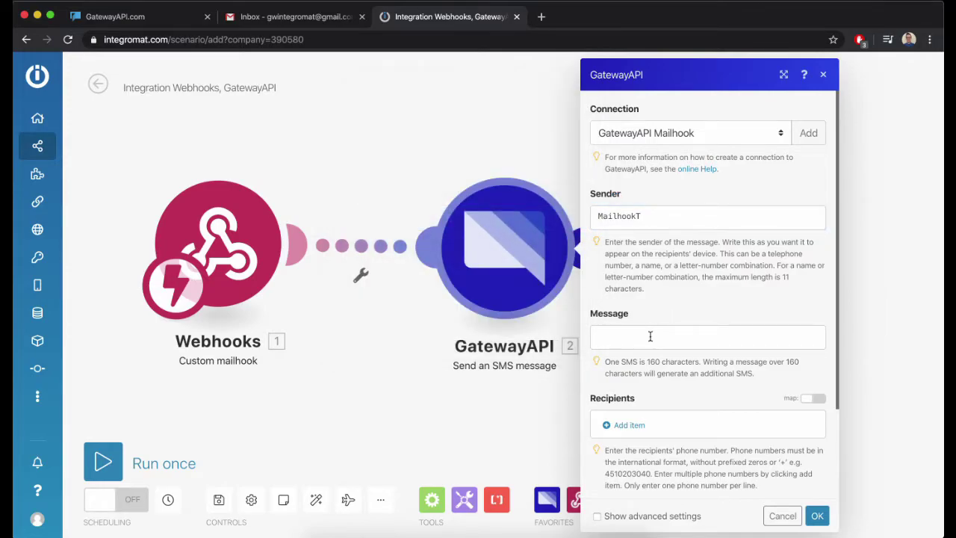
# Map the incoming email's Text into the SMS Message field and add a recipient item.
pyautogui.click(650, 337)
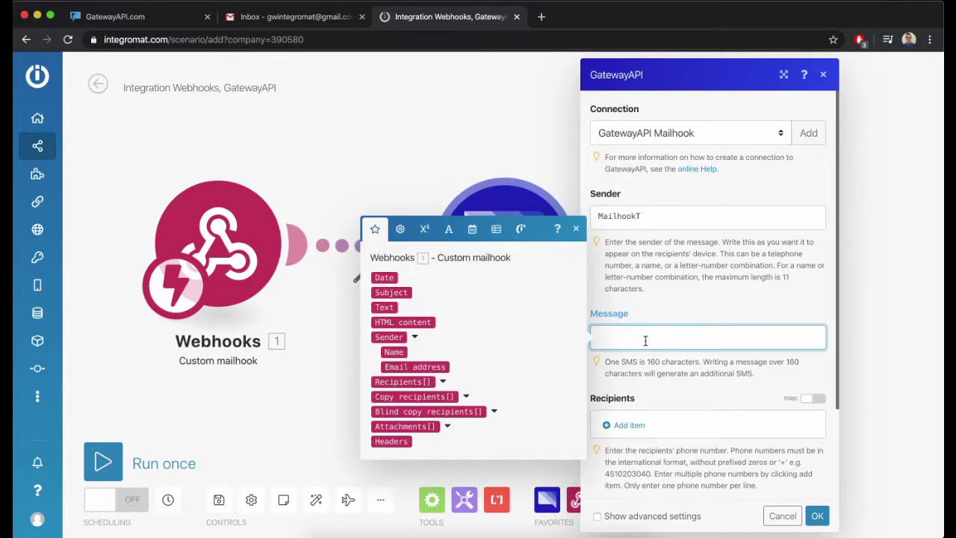
pyautogui.click(384, 307)
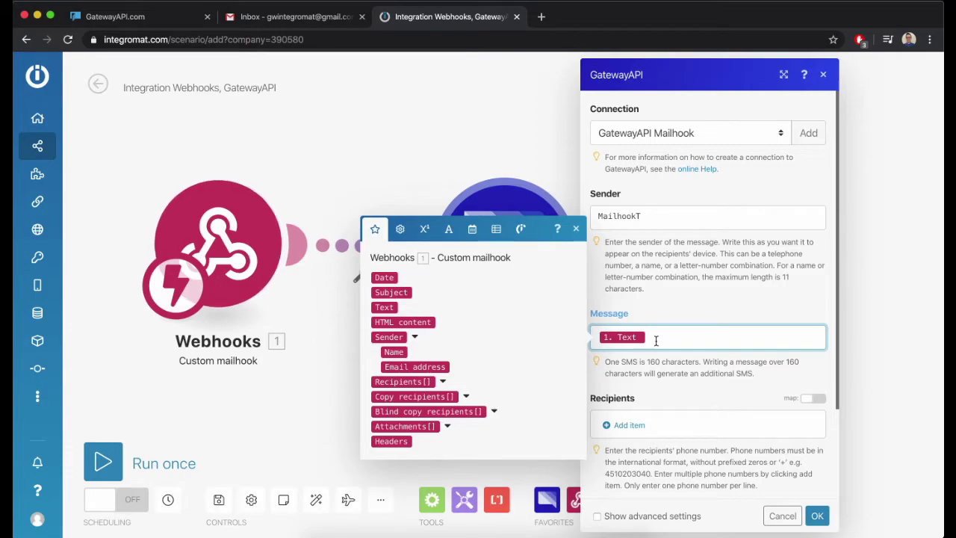
pyautogui.click(670, 364)
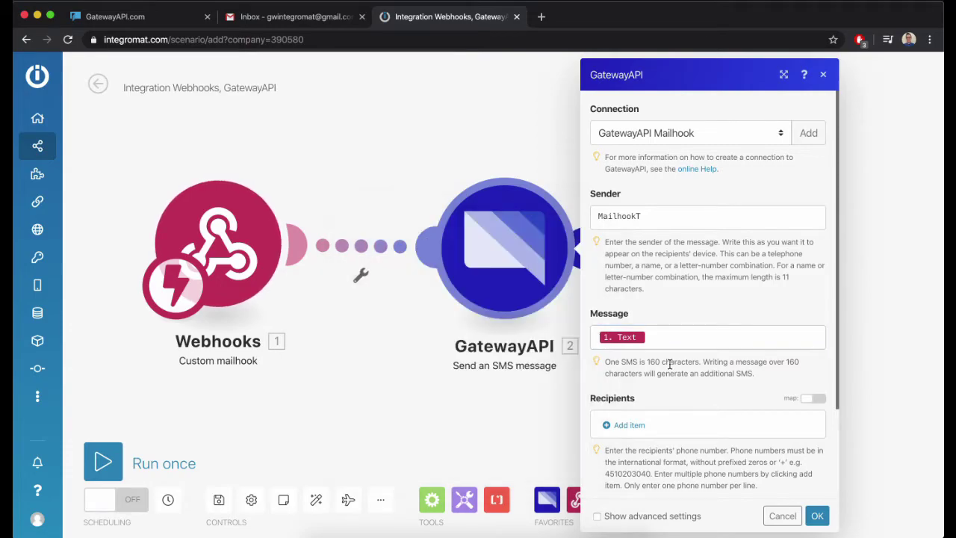
pyautogui.click(673, 427)
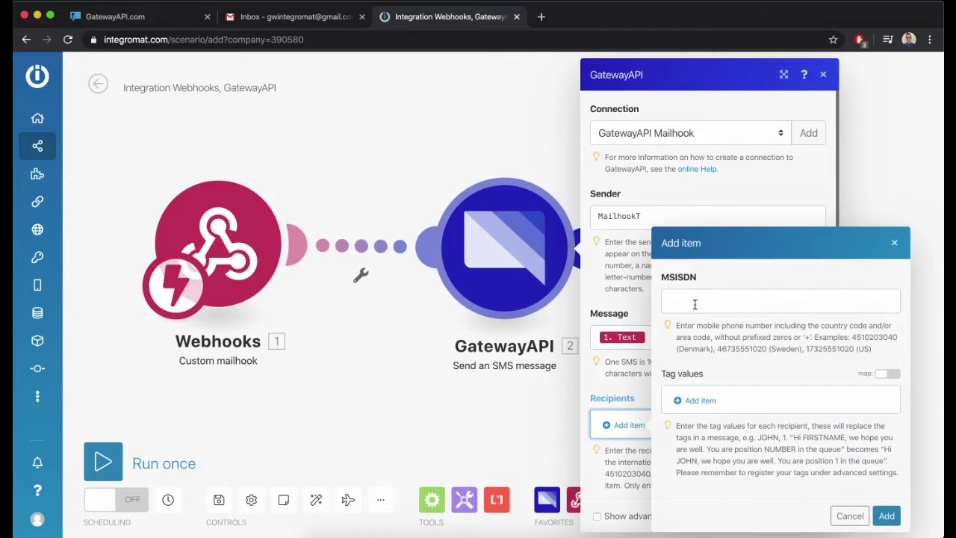
# Add a recipient whose MSISDN is mapped to the email's Subject.
pyautogui.click(694, 304)
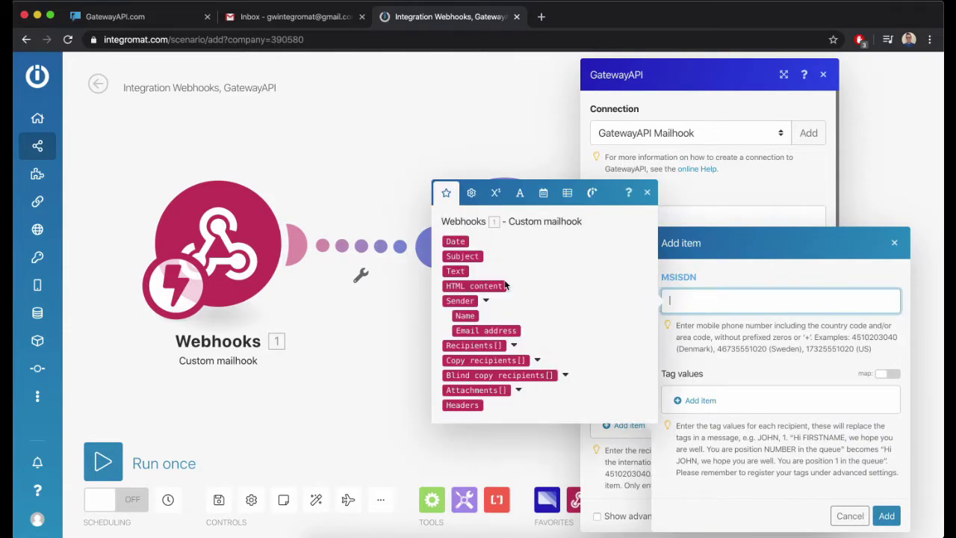
pyautogui.click(467, 257)
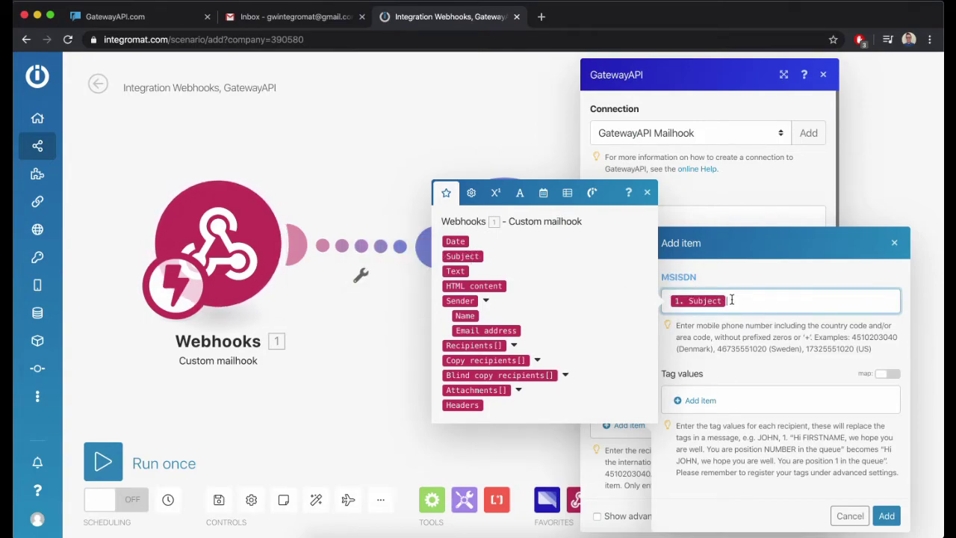
pyautogui.click(886, 515)
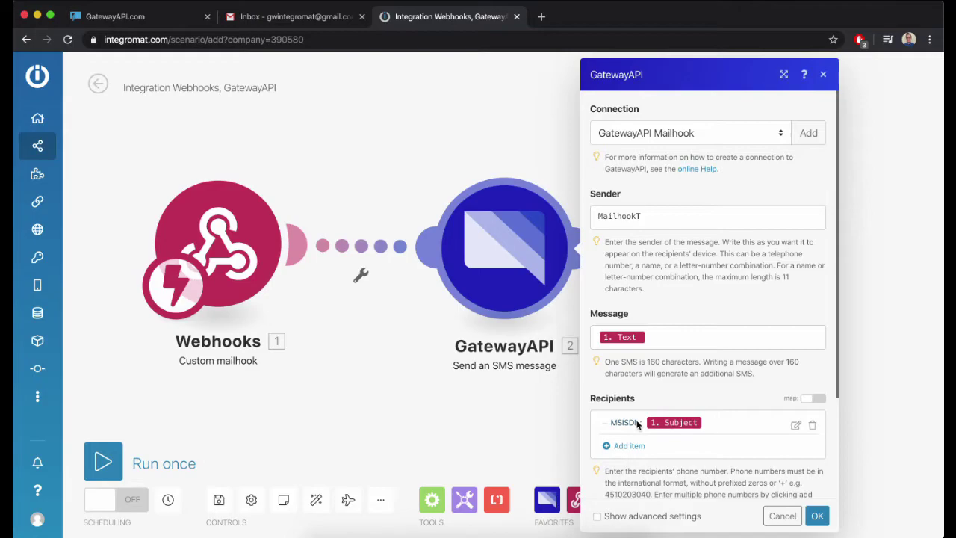
# Keep the schedule at Immediately, save the scenario, and switch scheduling on.
pyautogui.scroll(-1, 716, 463)
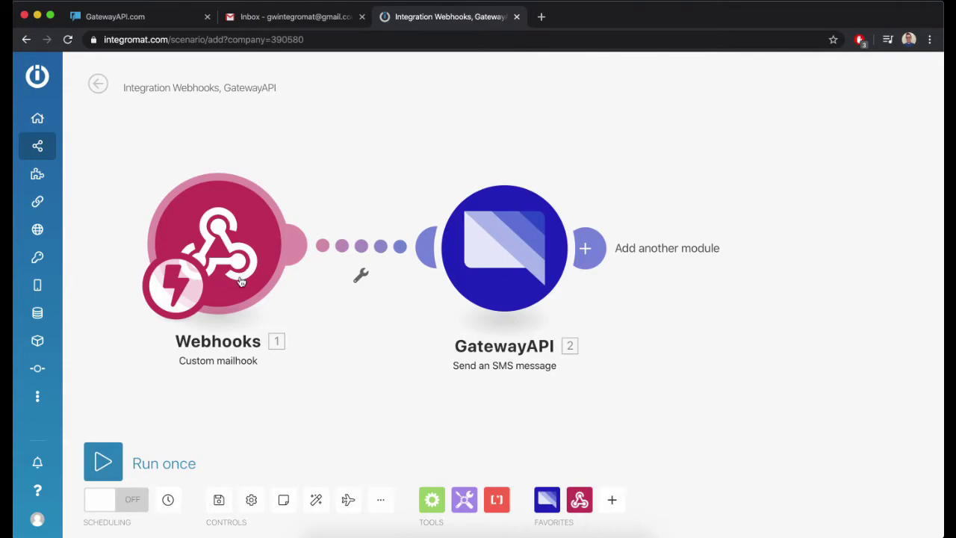
pyautogui.click(164, 289)
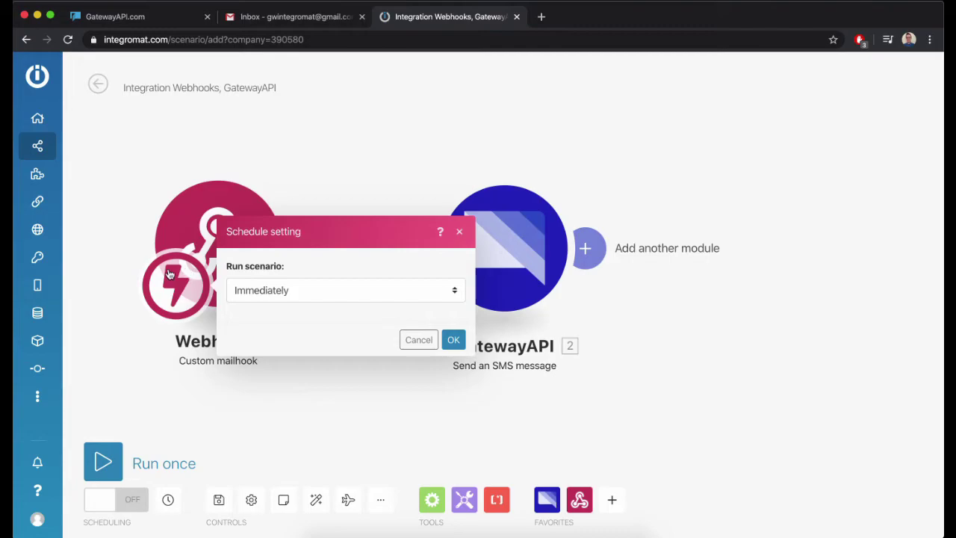
pyautogui.click(161, 293)
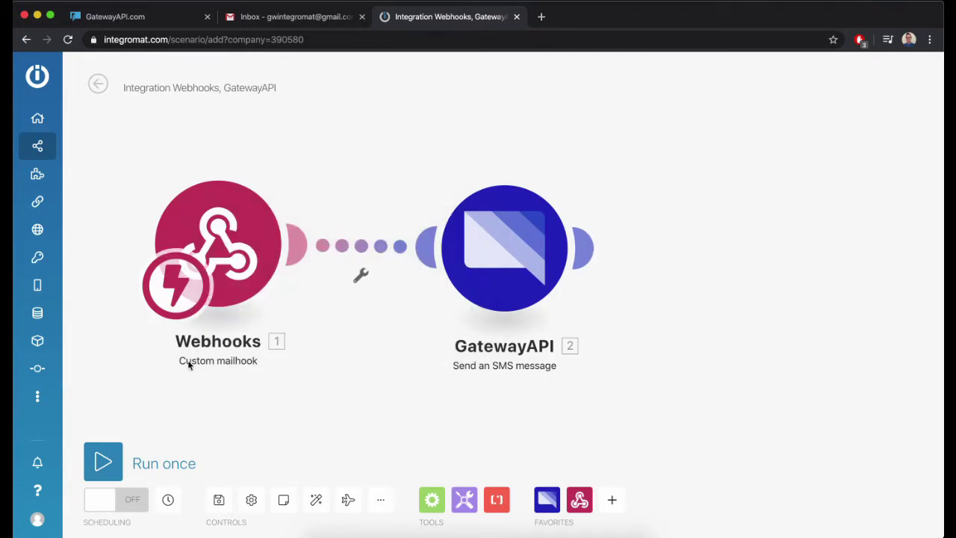
pyautogui.click(220, 500)
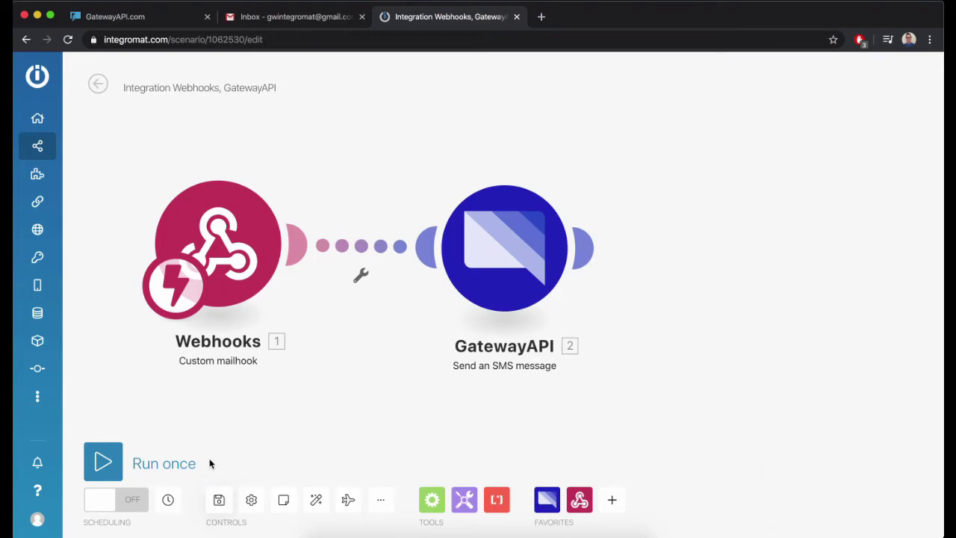
pyautogui.click(100, 506)
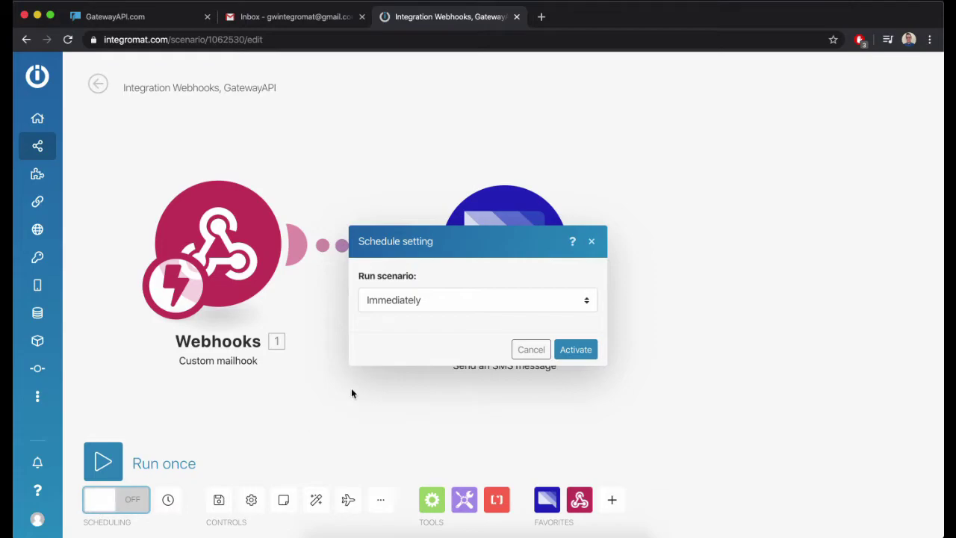
pyautogui.click(573, 351)
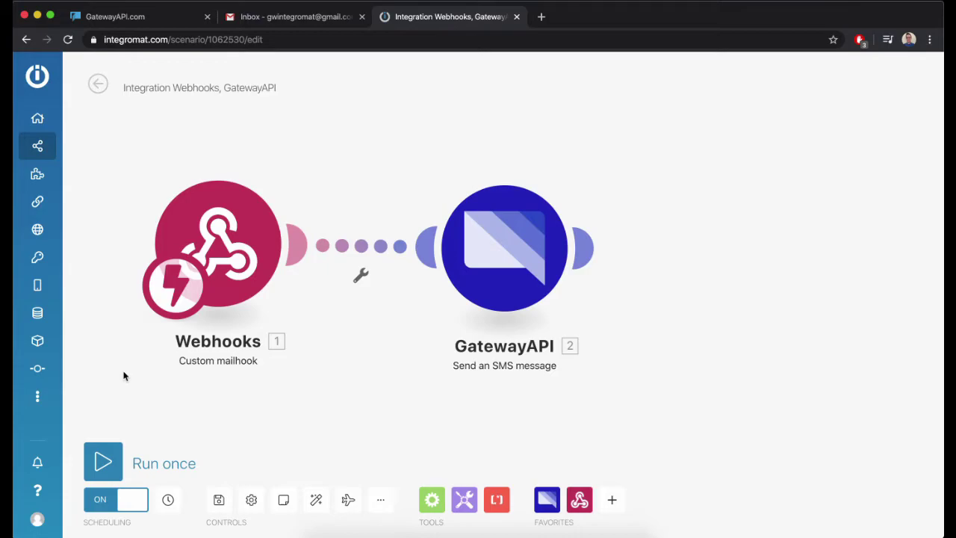
# Copy the Mailhook Test email address from the Webhooks module and close its settings.
pyautogui.click(235, 245)
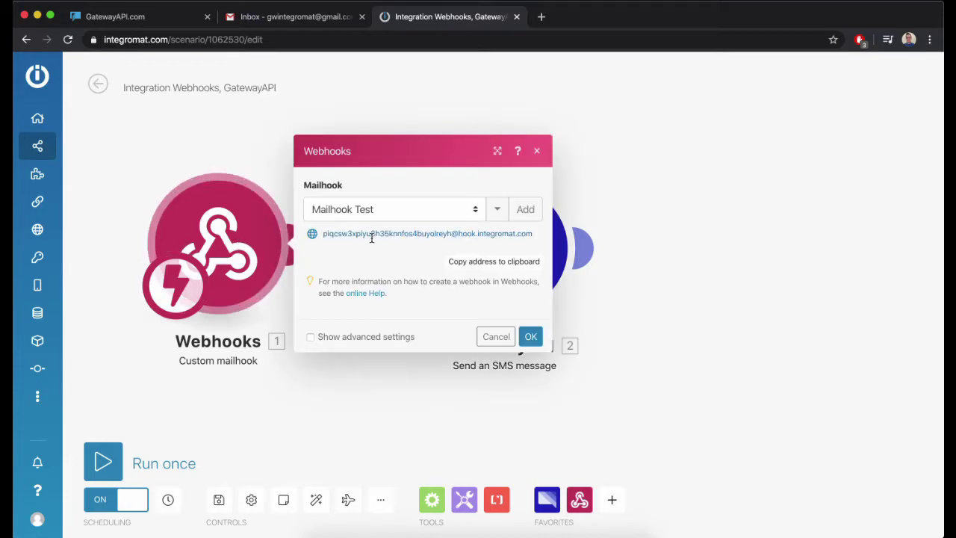
pyautogui.moveTo(534, 234)
pyautogui.mouseDown()
pyautogui.moveTo(495, 233)
pyautogui.moveTo(536, 233)
pyautogui.mouseUp()
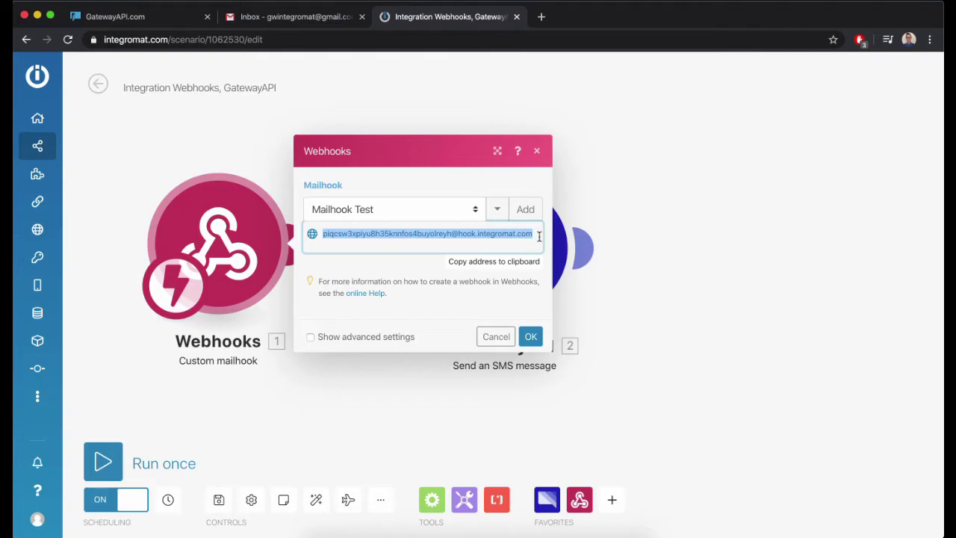
pyautogui.click(248, 158)
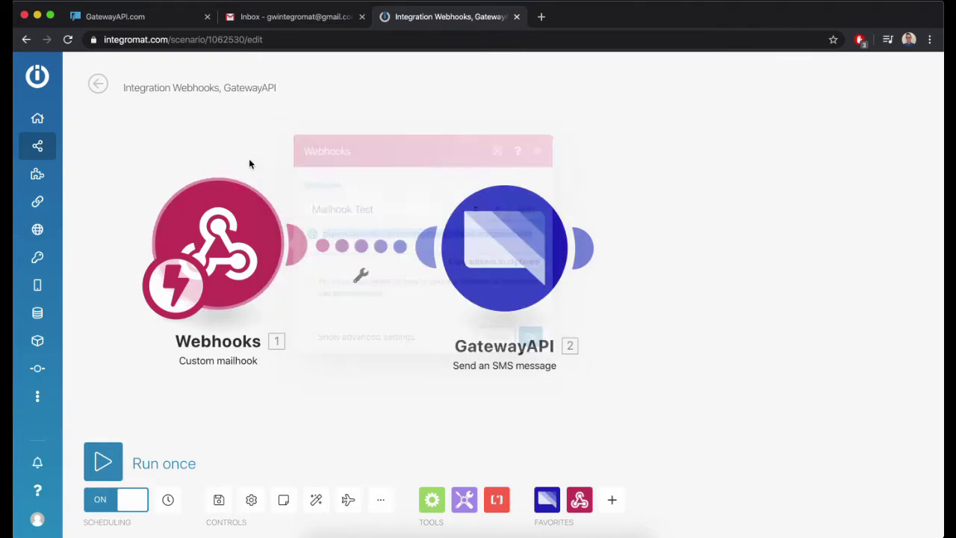
# Start a Gmail email addressed to the mailhook, with the recipient phone number as subject.
pyautogui.click(284, 16)
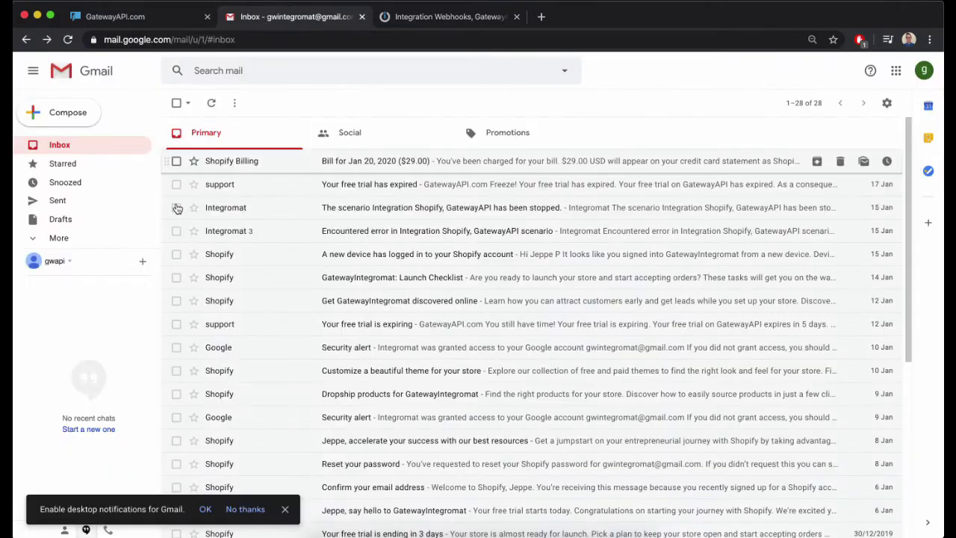
pyautogui.click(84, 119)
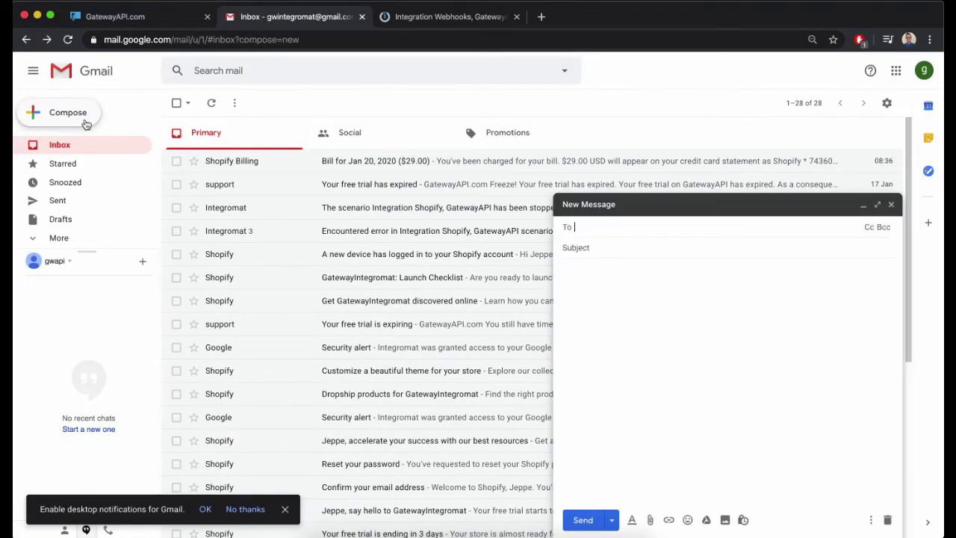
pyautogui.hotkey('ctrl', 'v')
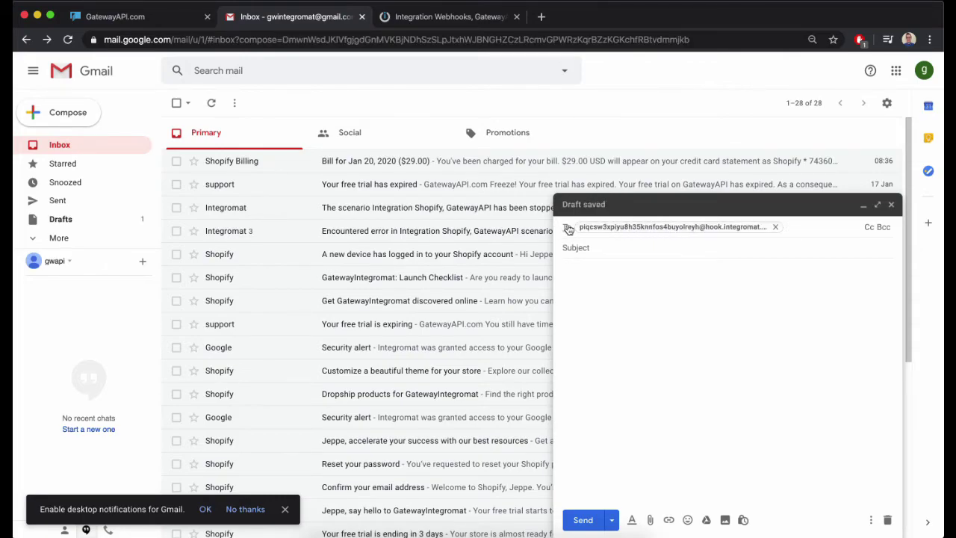
pyautogui.click(621, 250)
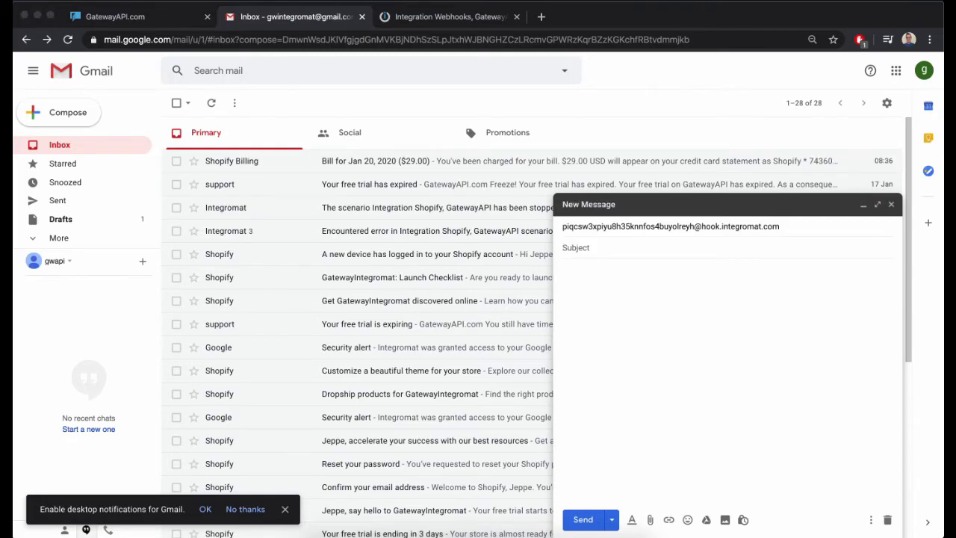
pyautogui.press('super+Tab')
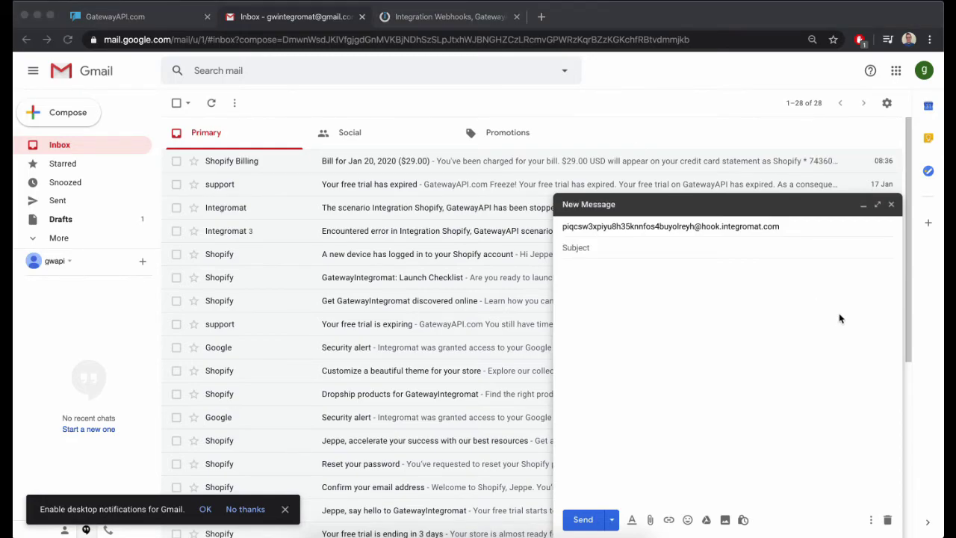
pyautogui.click(609, 252)
pyautogui.hotkey('ctrl', 'v')
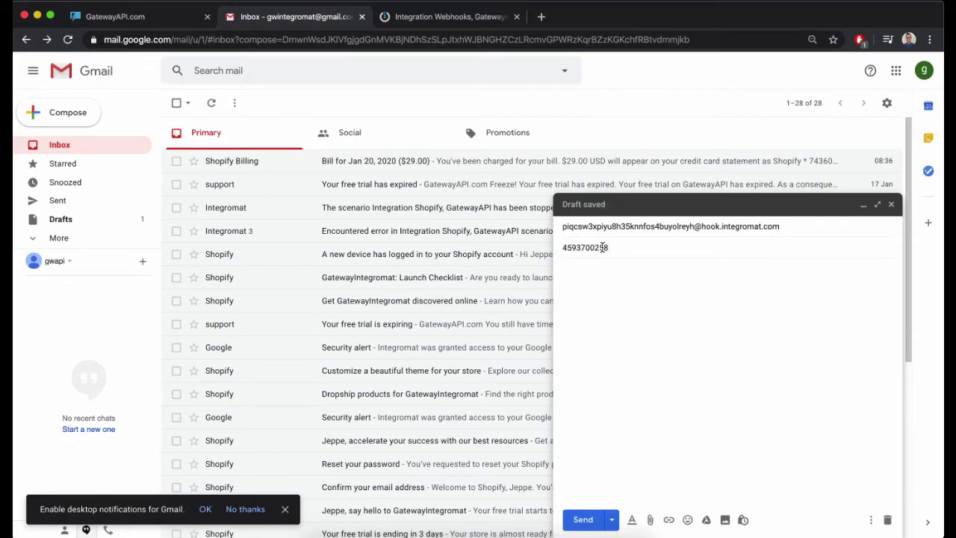
# Write the body 'Testing Mailhook to a Phone number', send the email, and return to GatewayAPI.
pyautogui.click(612, 278)
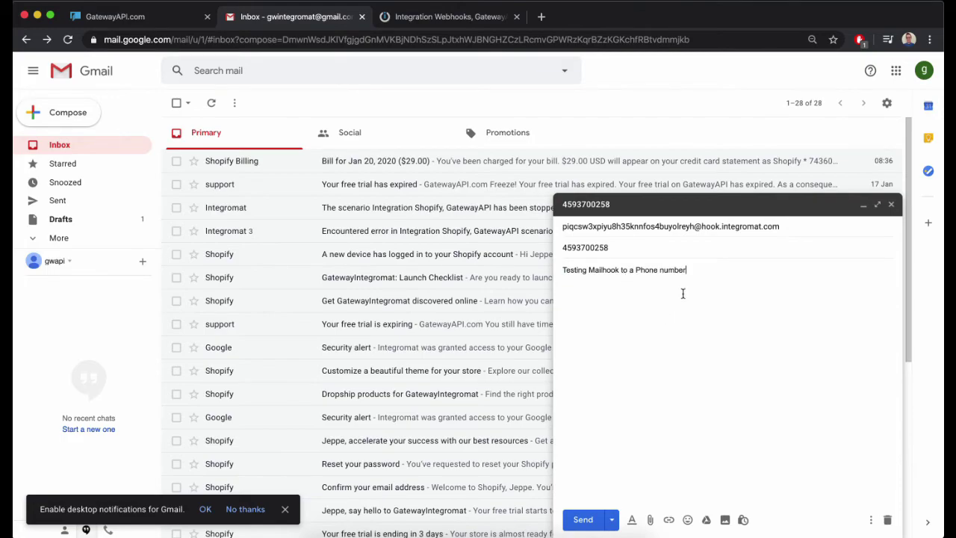
pyautogui.click(583, 519)
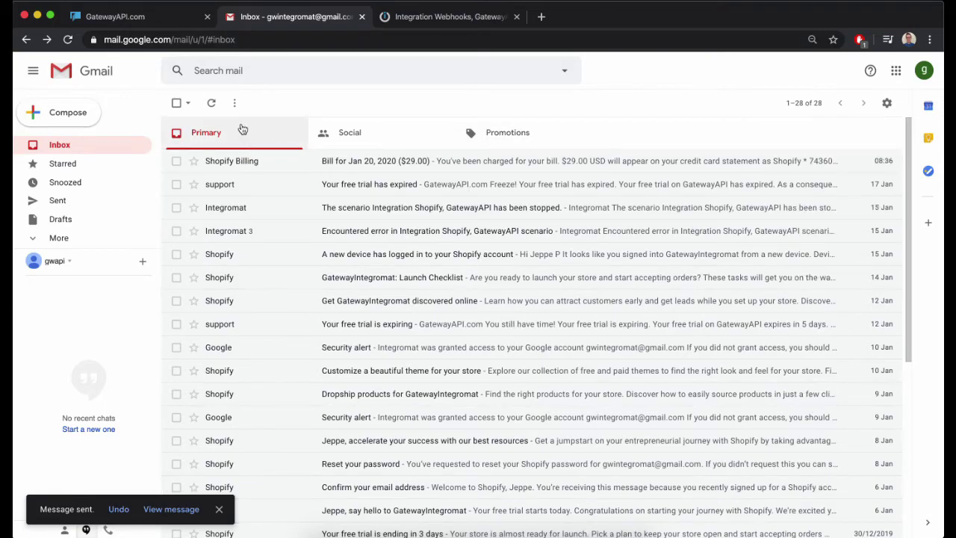
pyautogui.click(182, 22)
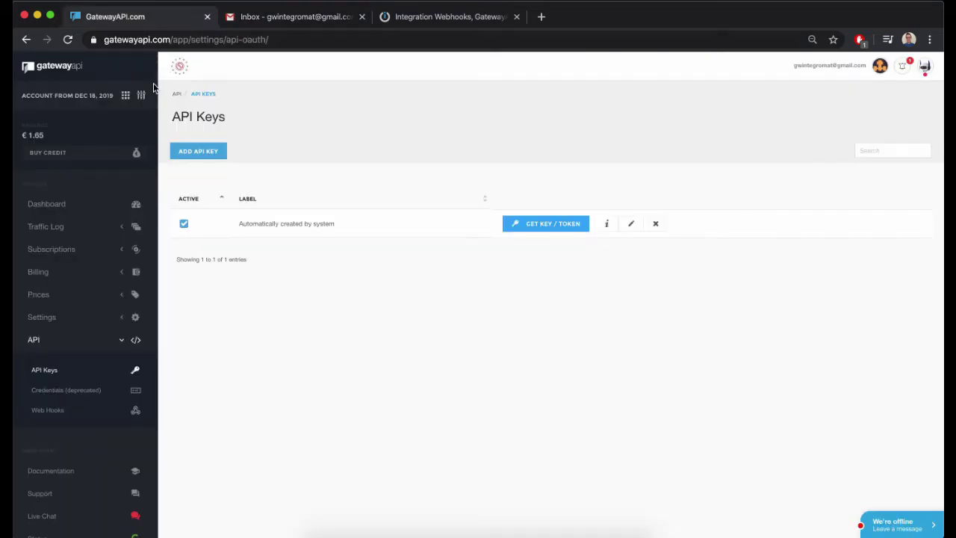
# Check GatewayAPI's MT (Outgoing) SMS traffic log, then go back to the Integromat scenario.
pyautogui.click(71, 235)
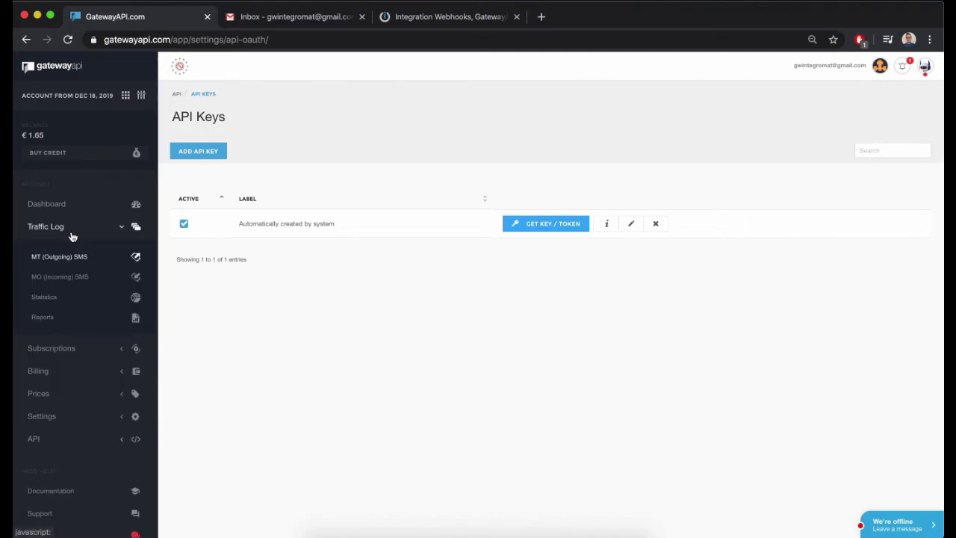
pyautogui.click(72, 259)
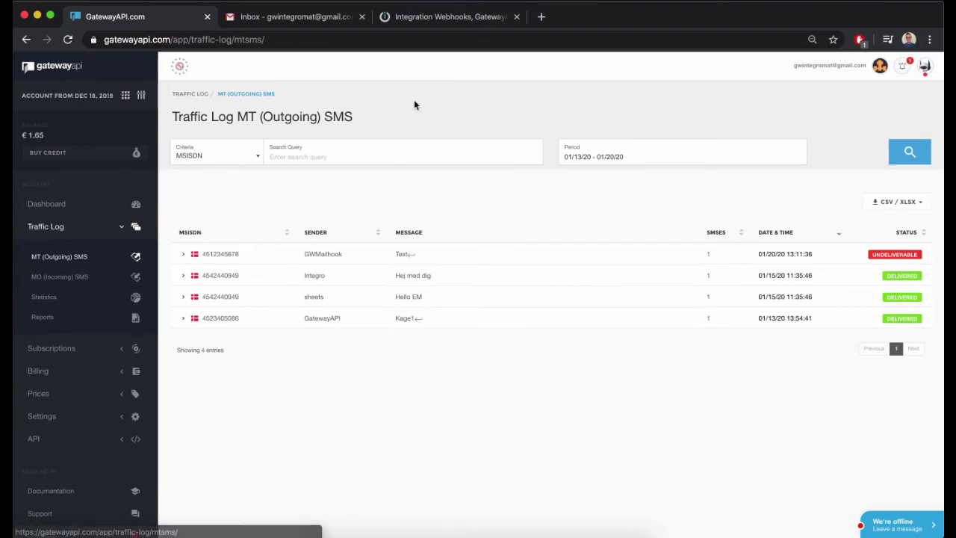
pyautogui.click(422, 21)
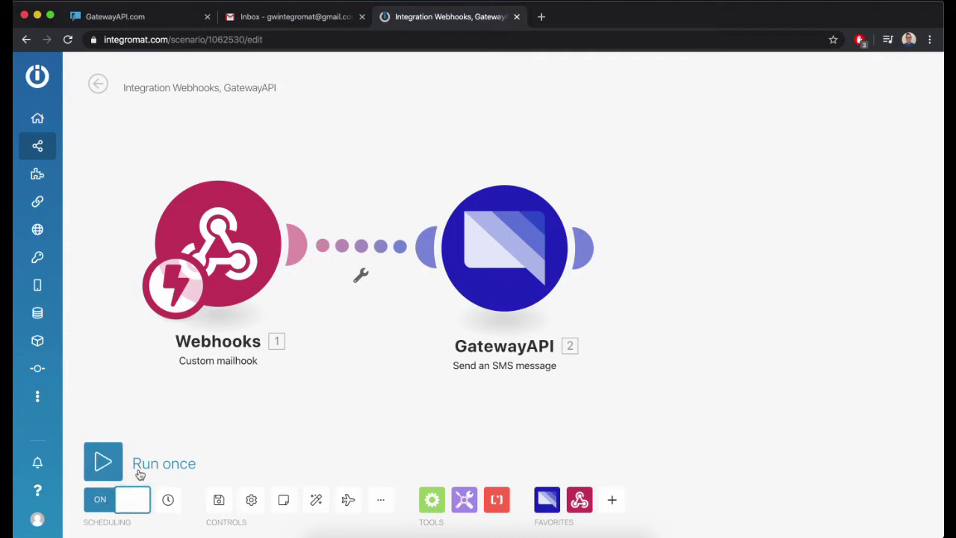
# Review the Webhooks module, its schedule and the GatewayAPI SMS module unchanged, then return to GatewayAPI.
pyautogui.click(160, 278)
pyautogui.click(185, 281)
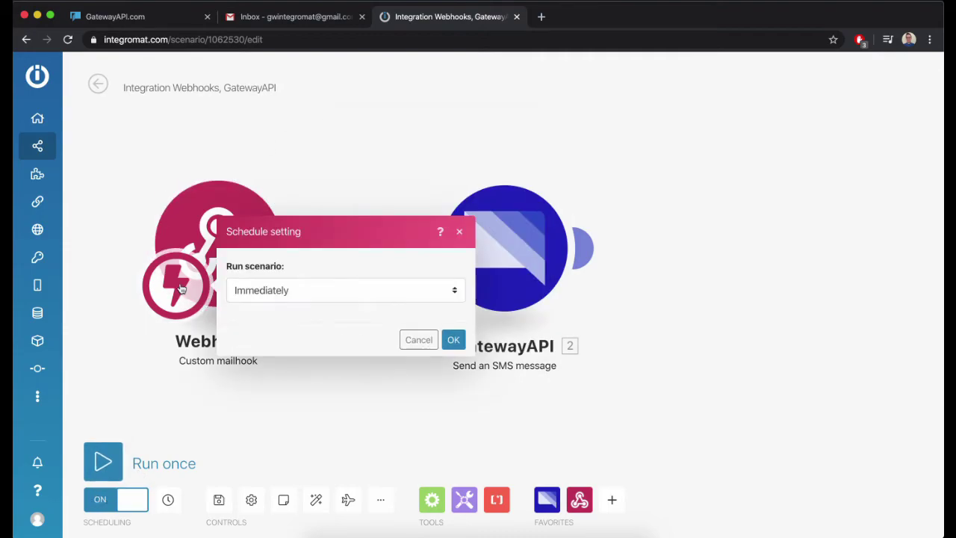
pyautogui.click(112, 294)
pyautogui.click(535, 294)
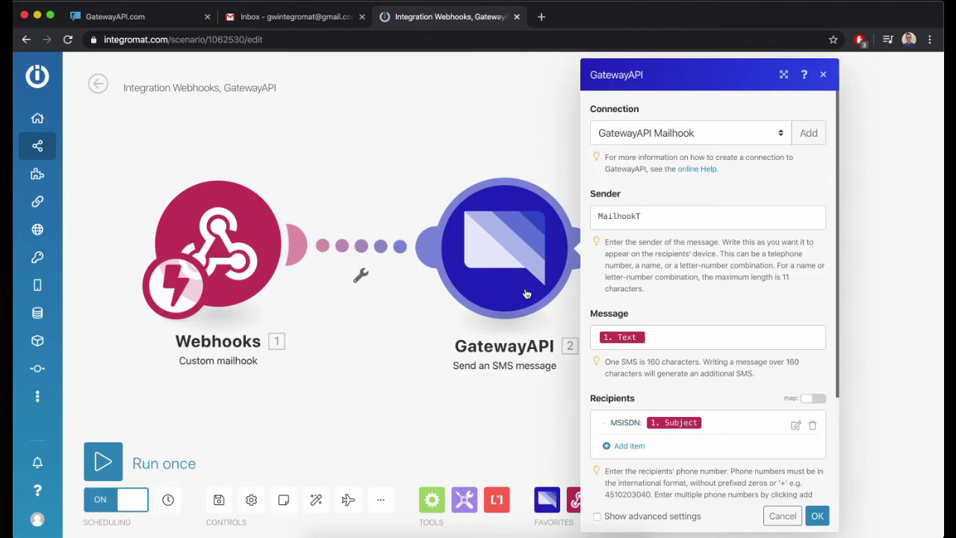
pyautogui.press('Escape')
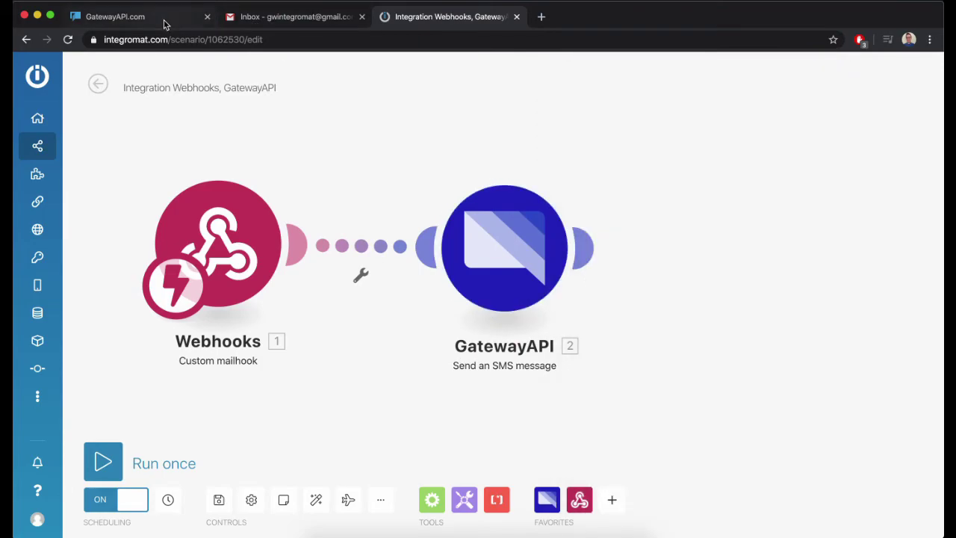
pyautogui.click(163, 20)
# Refresh the outgoing SMS log and inspect the delivered MailhookT message's details.
pyautogui.click(85, 258)
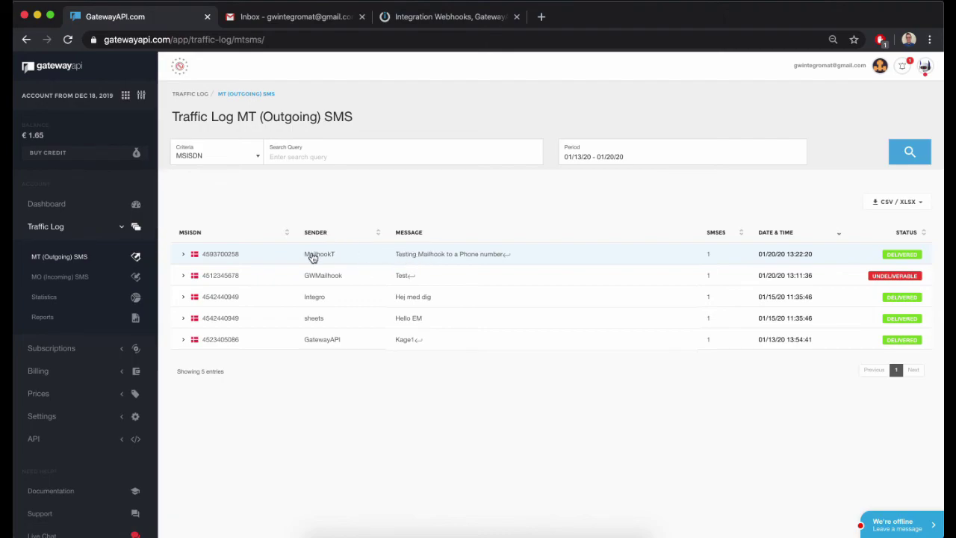
pyautogui.click(287, 253)
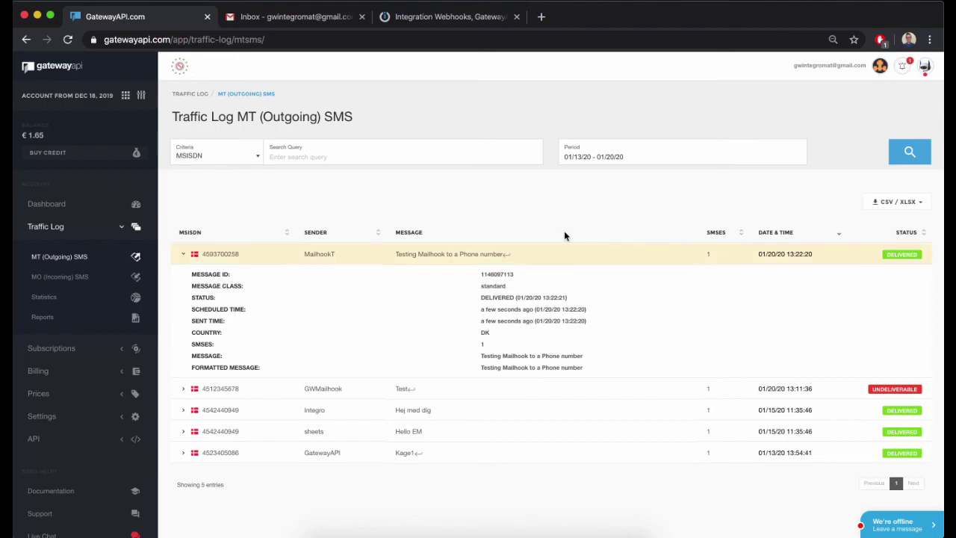
pyautogui.click(555, 253)
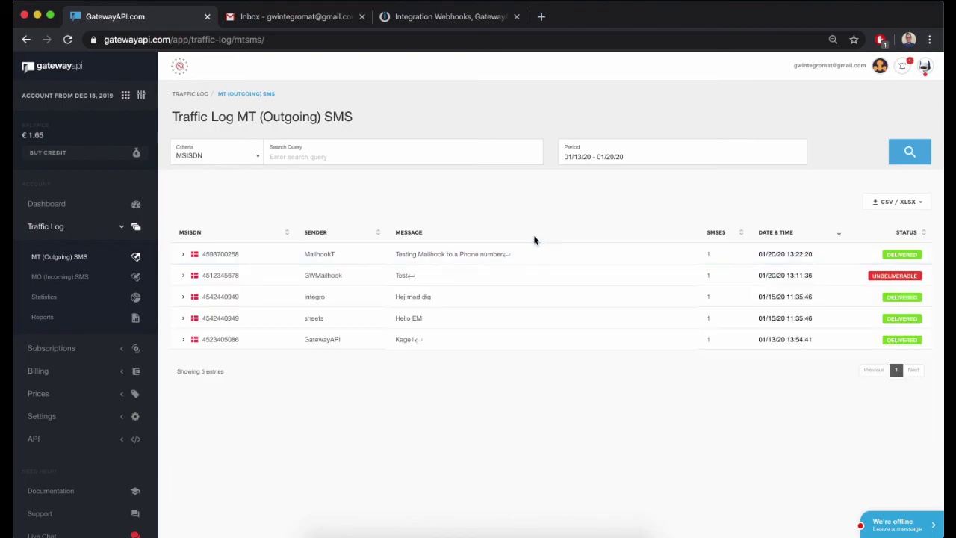